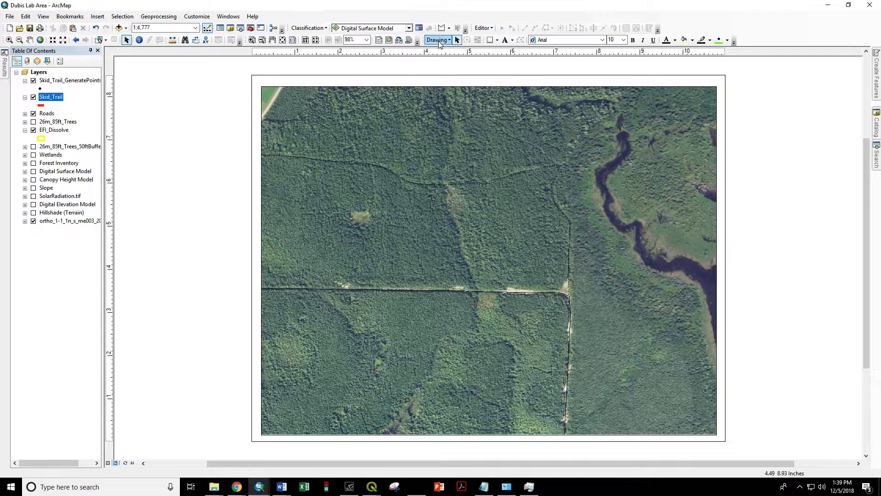
pyautogui.click(193, 18)
pyautogui.moveTo(194, 28)
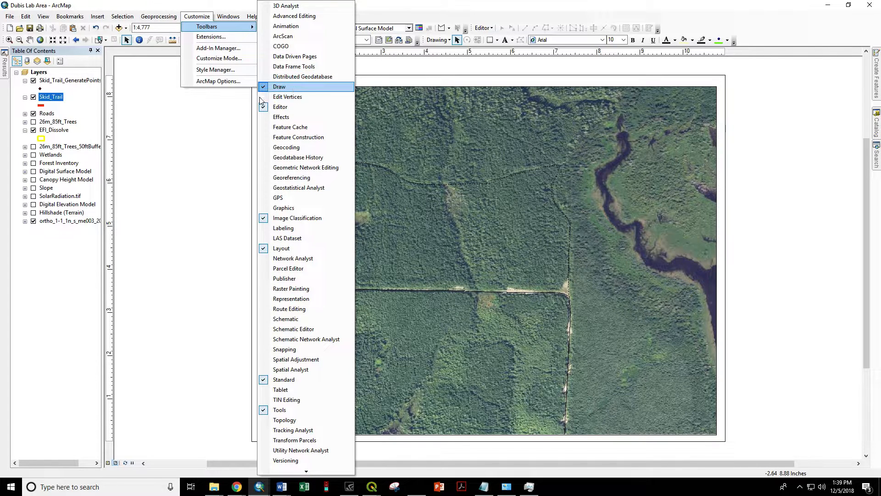
pyautogui.click(211, 119)
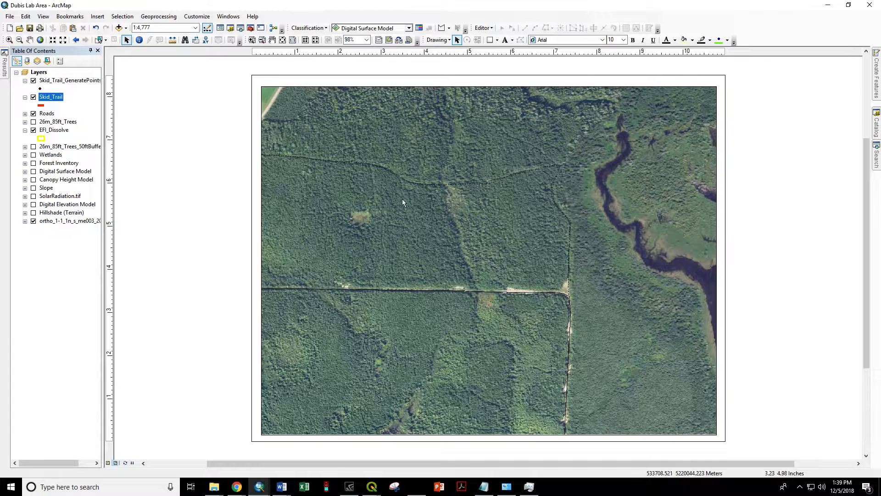
pyautogui.click(107, 463)
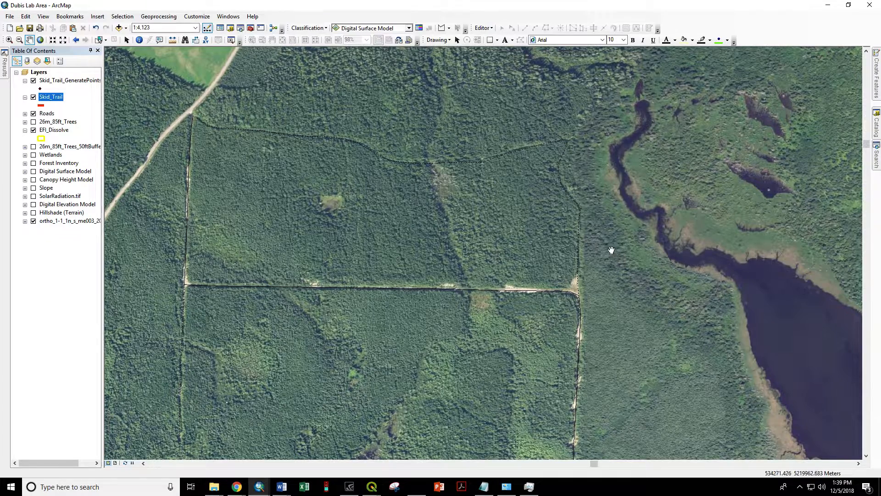
pyautogui.click(115, 463)
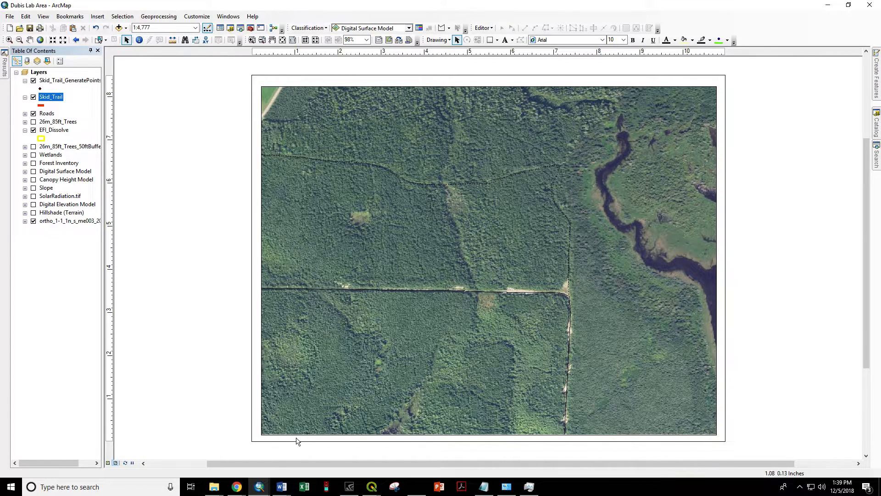
# In data view, draw a circle around the bend where the forest road turns south, just west of the stream
pyautogui.click(110, 463)
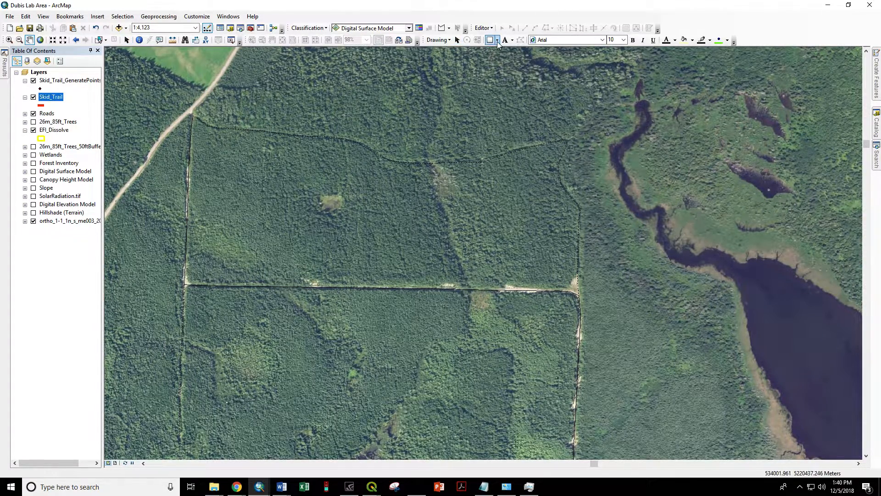
pyautogui.click(498, 41)
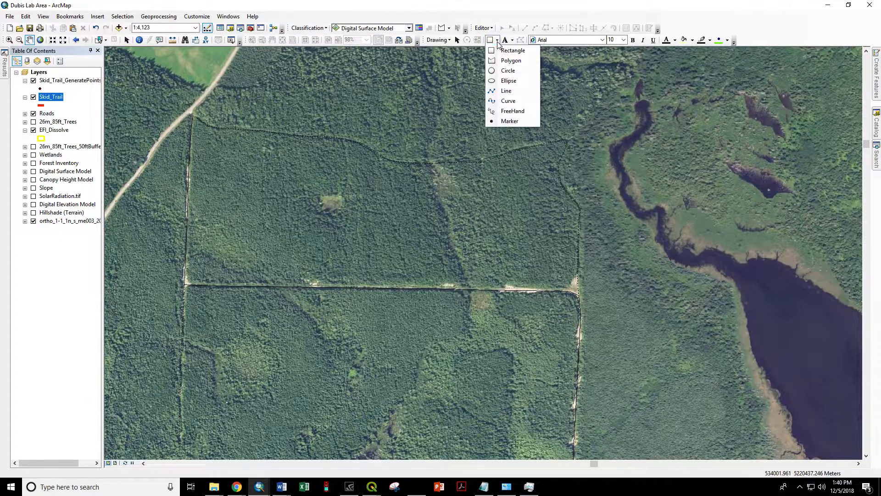
pyautogui.click(499, 71)
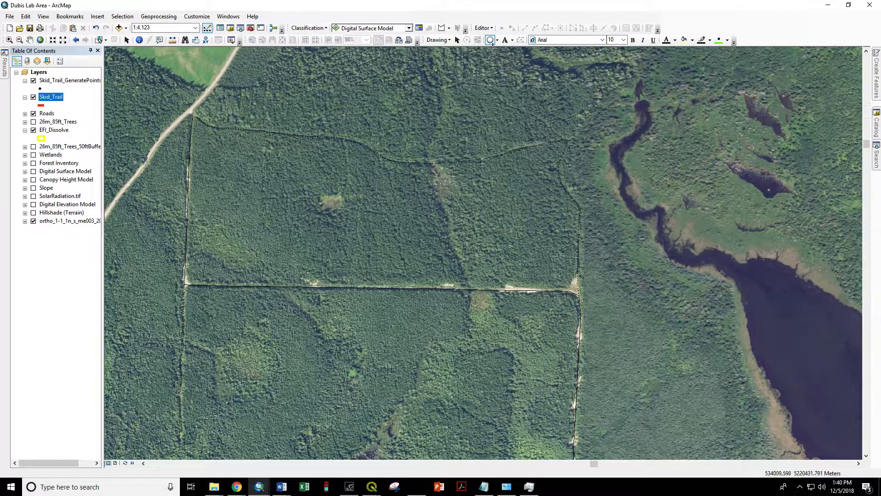
pyautogui.click(497, 41)
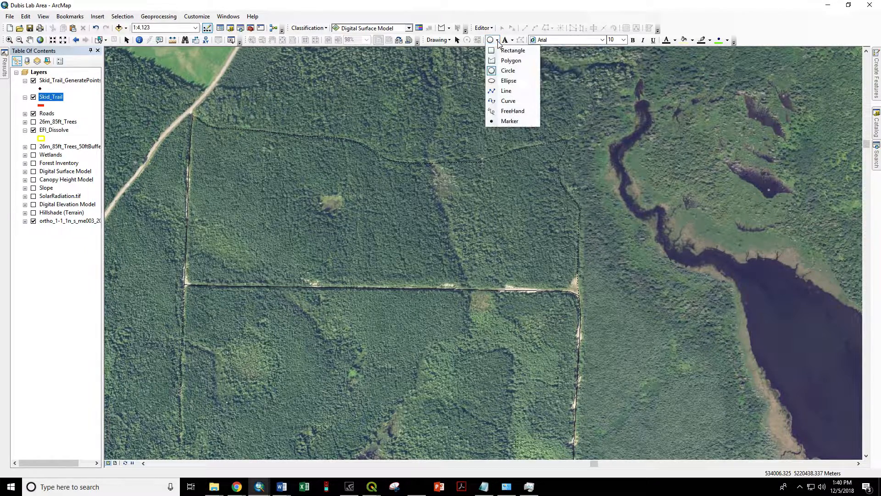
pyautogui.click(507, 70)
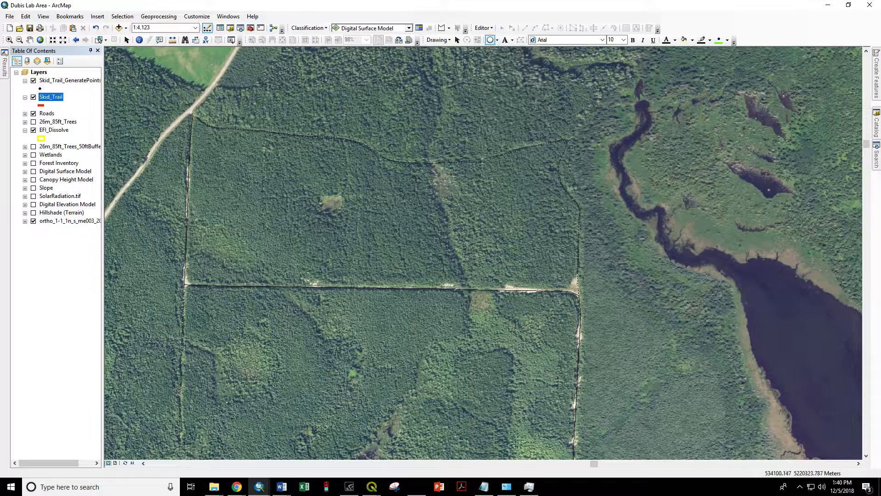
pyautogui.moveTo(552, 152); pyautogui.dragTo(580, 164)
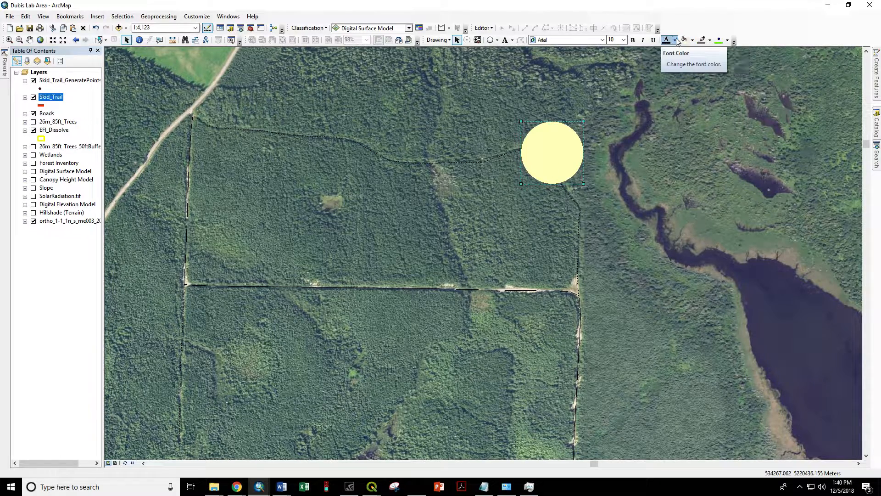
# Give the circle no fill colour and a red outline, and deselect it
pyautogui.click(693, 40)
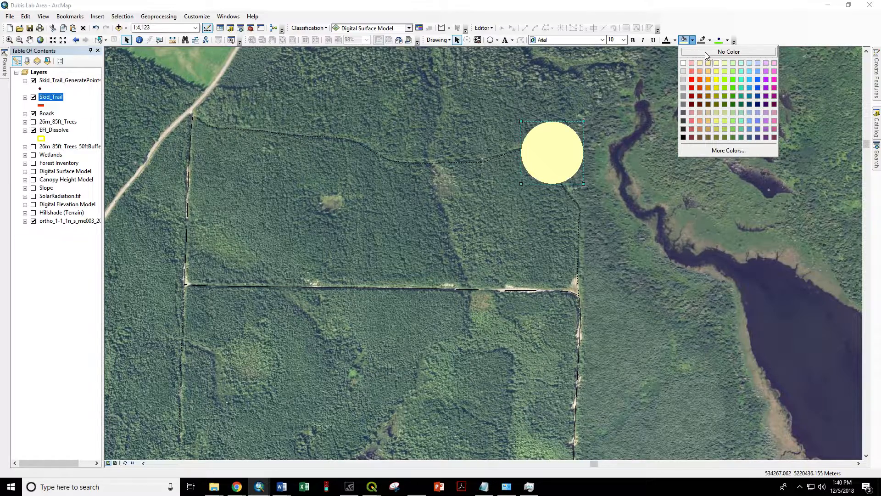
pyautogui.click(706, 53)
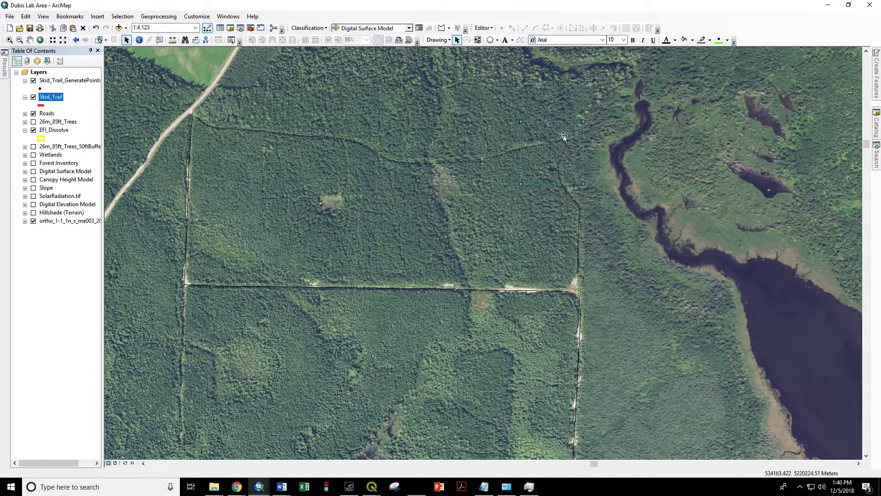
pyautogui.click(710, 41)
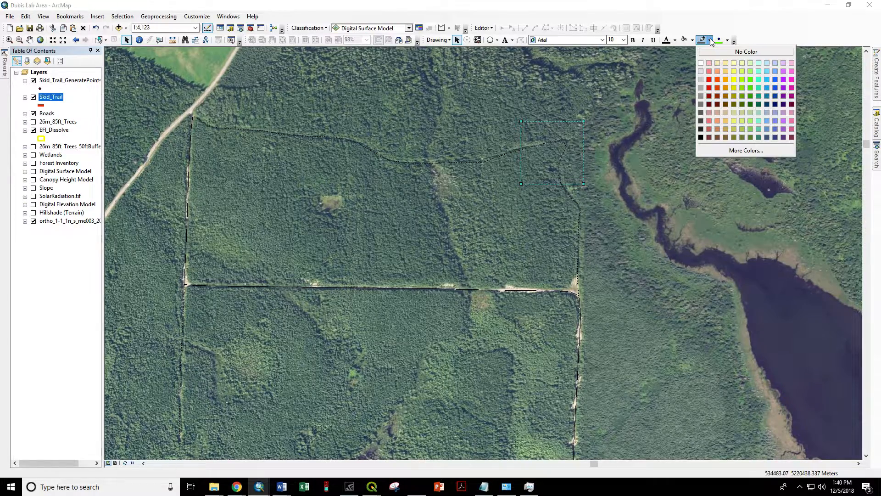
pyautogui.click(709, 80)
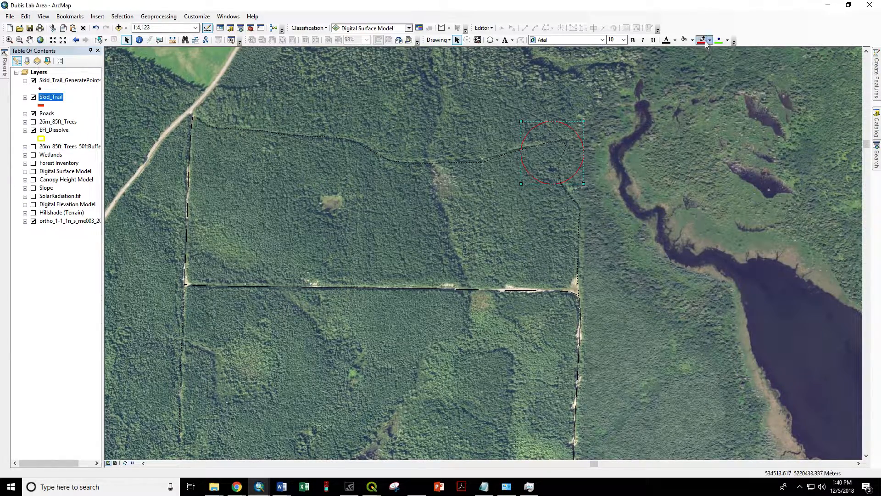
pyautogui.click(618, 261)
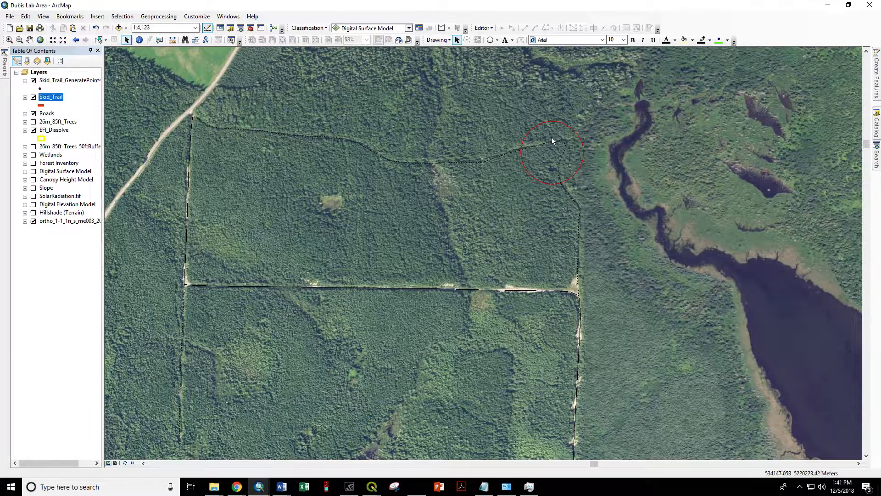
# Switch to layout view and zoom the map to the area around the red circle
pyautogui.scroll(-3, 512, 167)
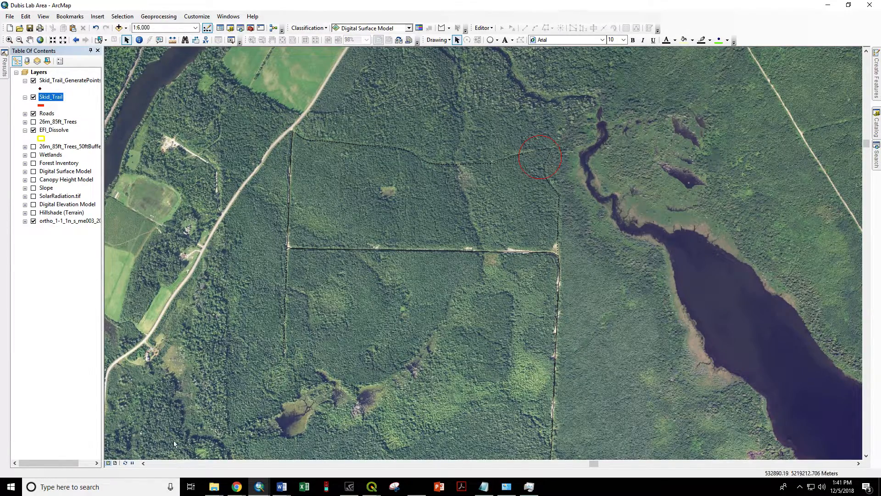
pyautogui.click(117, 462)
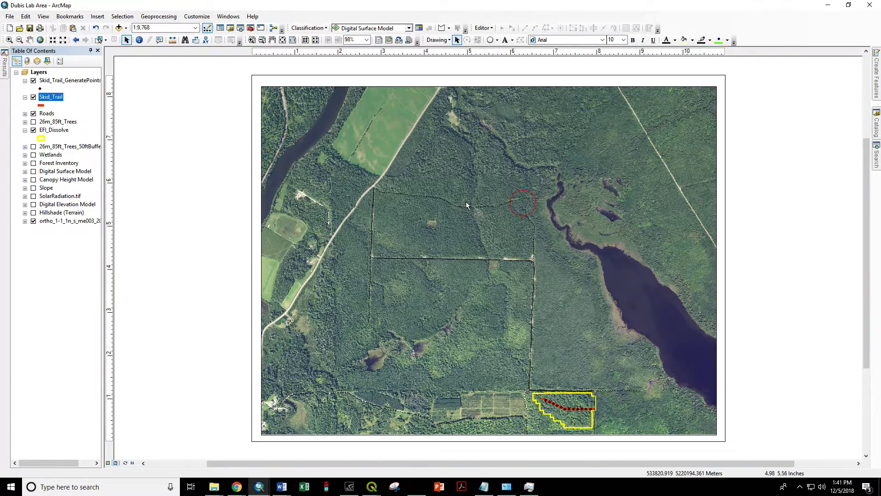
pyautogui.click(9, 40)
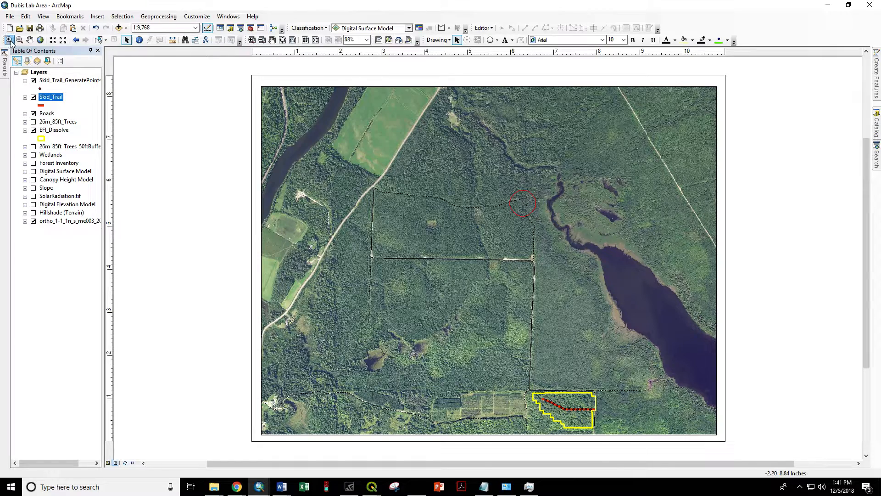
pyautogui.moveTo(473, 172); pyautogui.dragTo(579, 271)
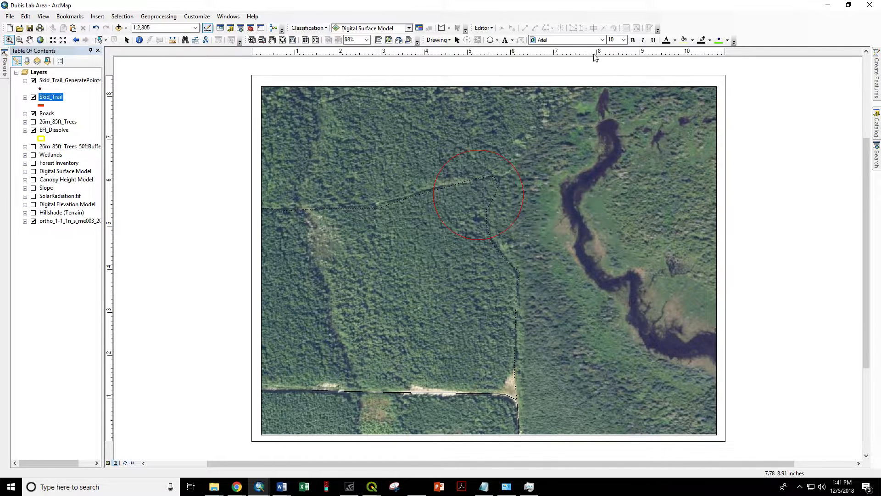
# Draw a second circle with a radius of about 0.99 in on the layout page over the red circle
pyautogui.click(489, 40)
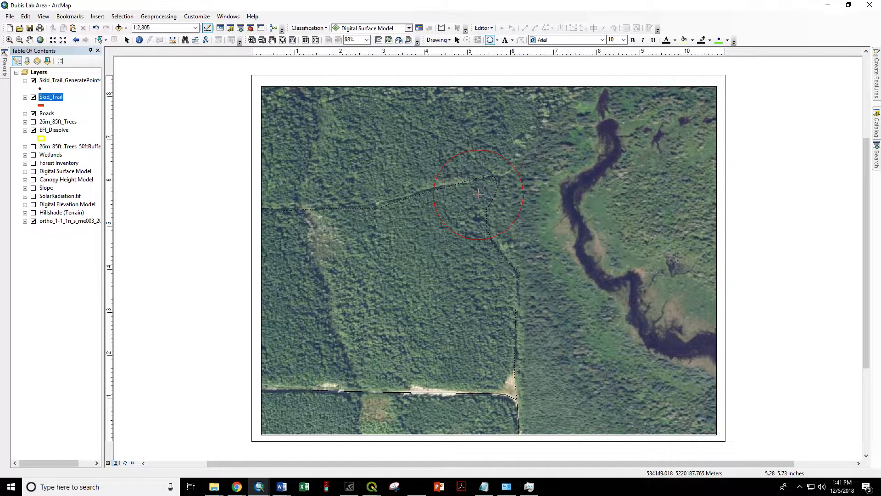
pyautogui.click(480, 193)
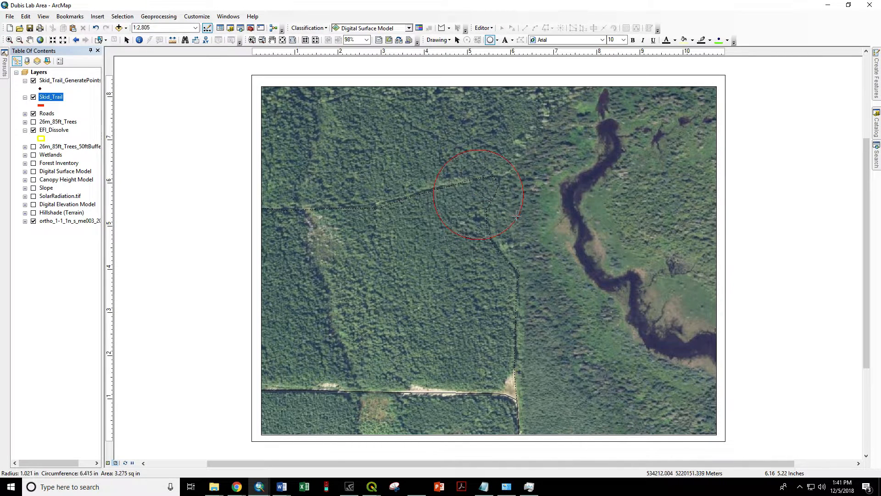
pyautogui.click(515, 216)
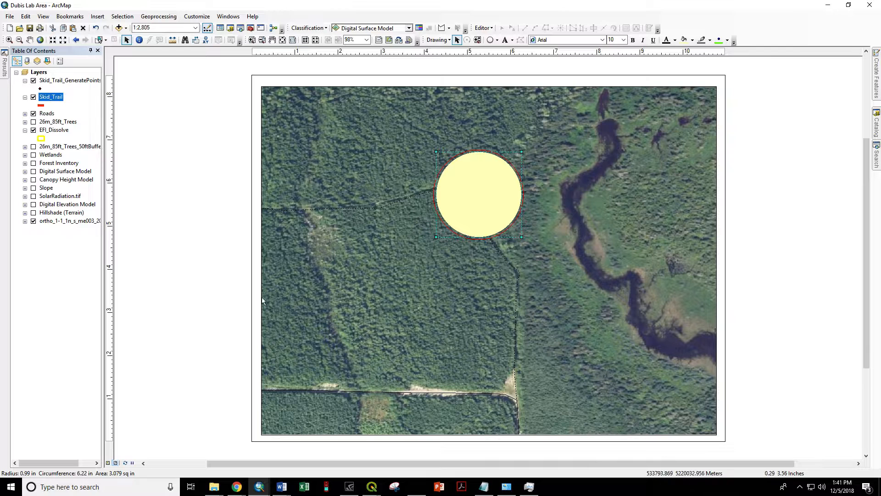
# Pan the map eastward beneath the filled layout circle and delete that circle
pyautogui.click(31, 40)
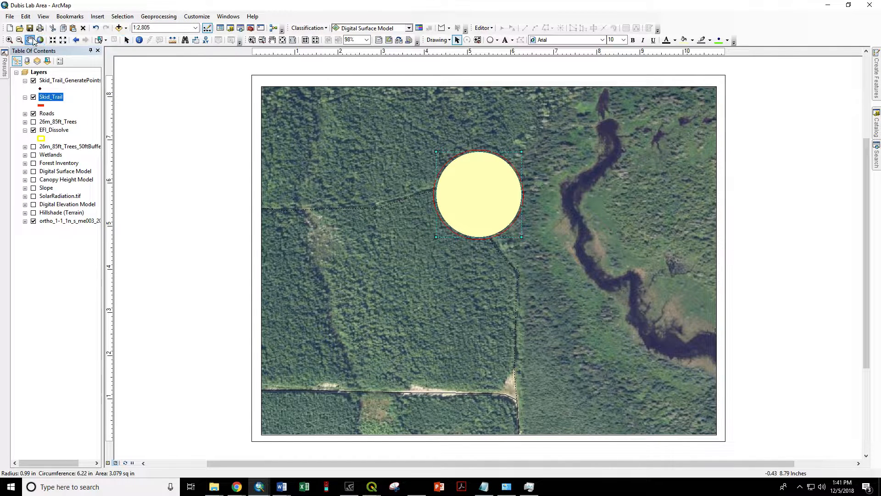
pyautogui.moveTo(389, 265); pyautogui.dragTo(533, 259)
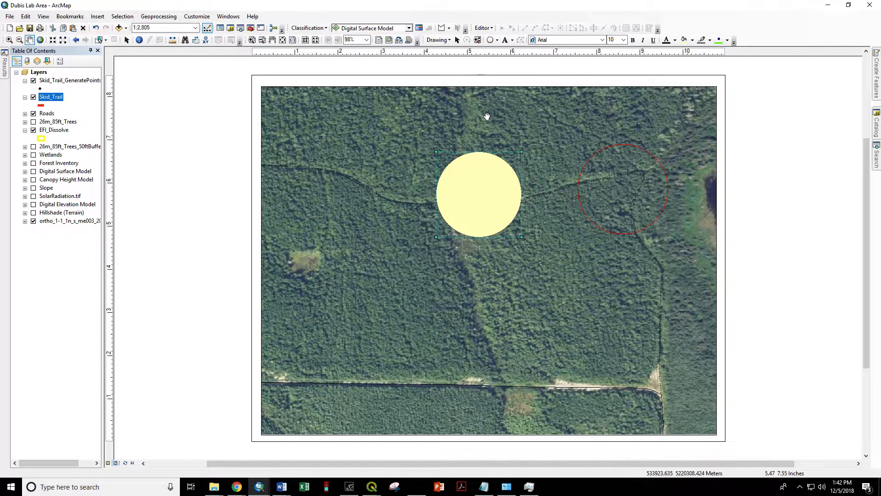
pyautogui.rightClick(494, 180)
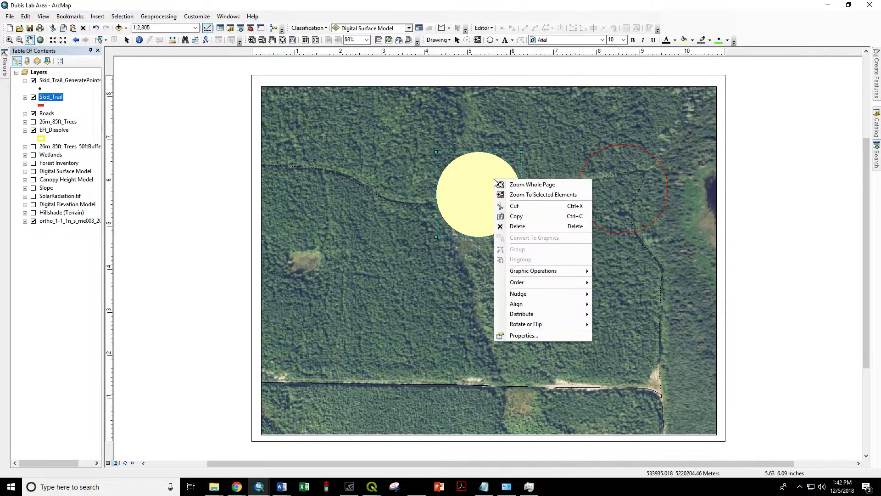
pyautogui.click(516, 226)
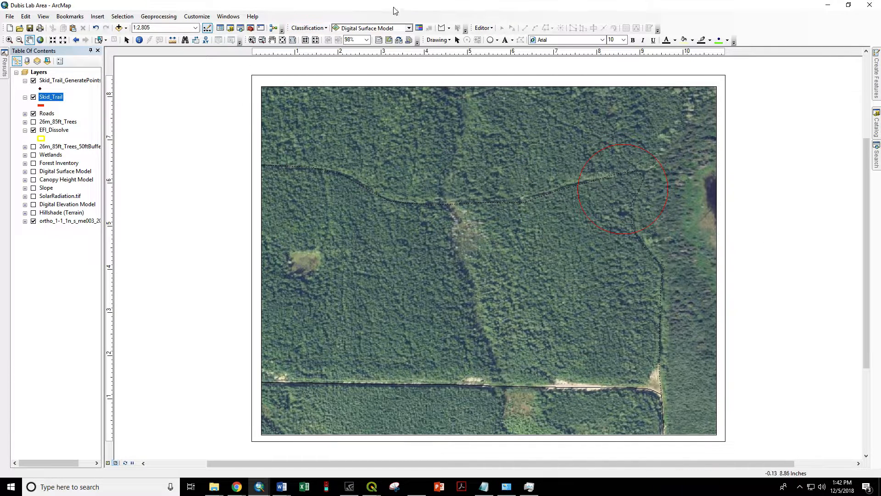
# Add the text label "Radius Road" and position it inside the red circle
pyautogui.click(512, 40)
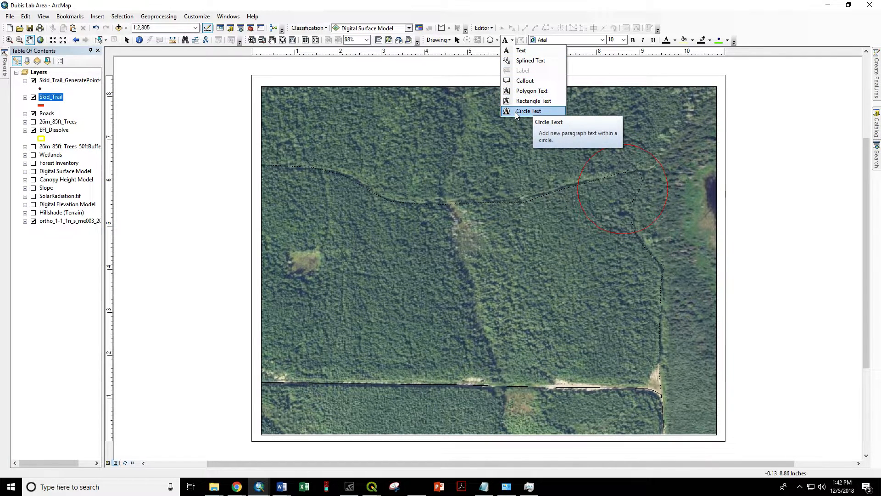
pyautogui.click(507, 51)
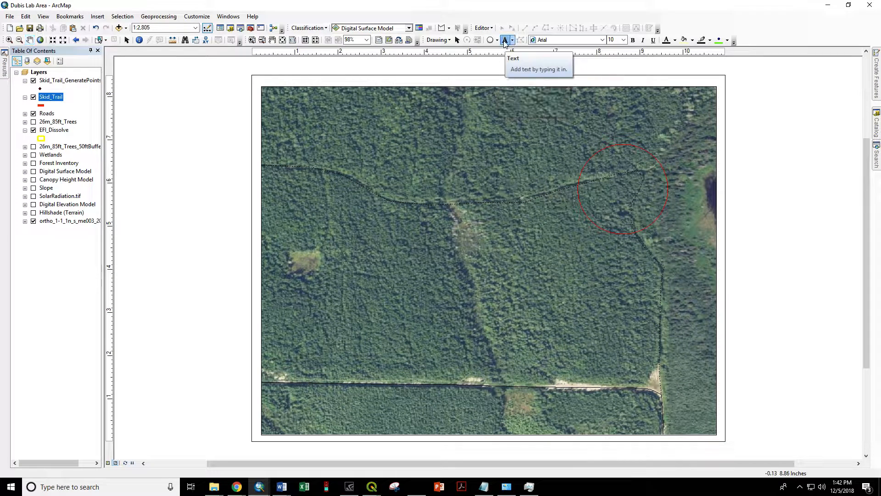
pyautogui.click(601, 197)
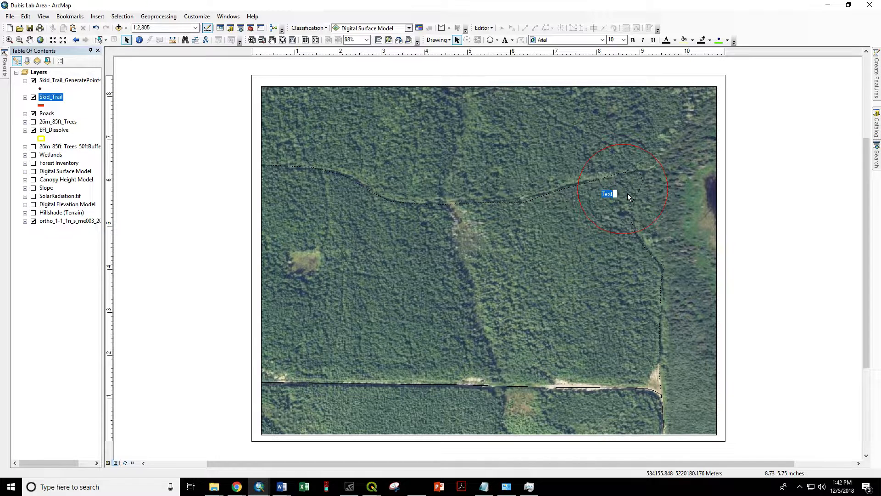
pyautogui.write('Radius Rea')
pyautogui.moveTo(627, 194); pyautogui.dragTo(617, 188)
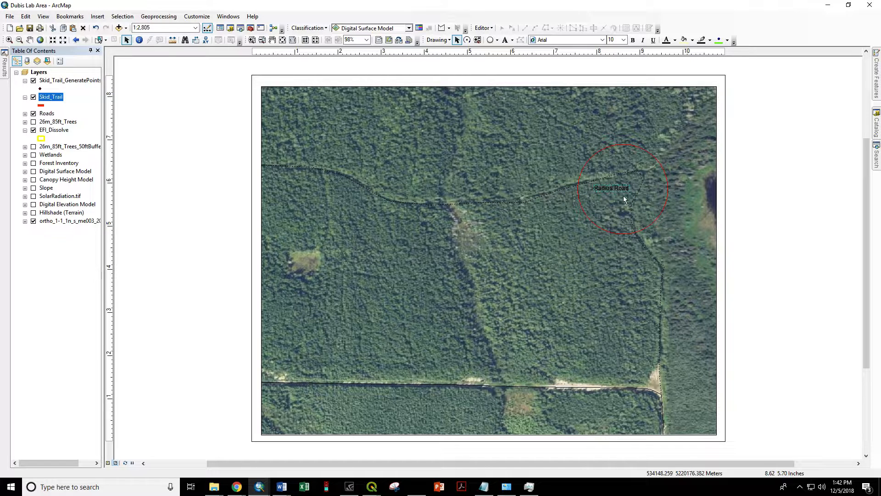
pyautogui.click(645, 197)
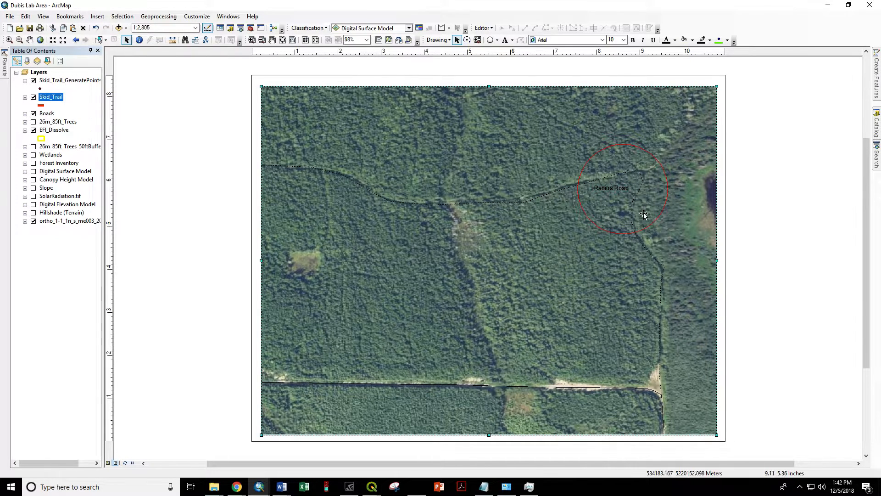
# Apply a halo mask to the text symbol of the "Radius Road" label
pyautogui.doubleClick(616, 188)
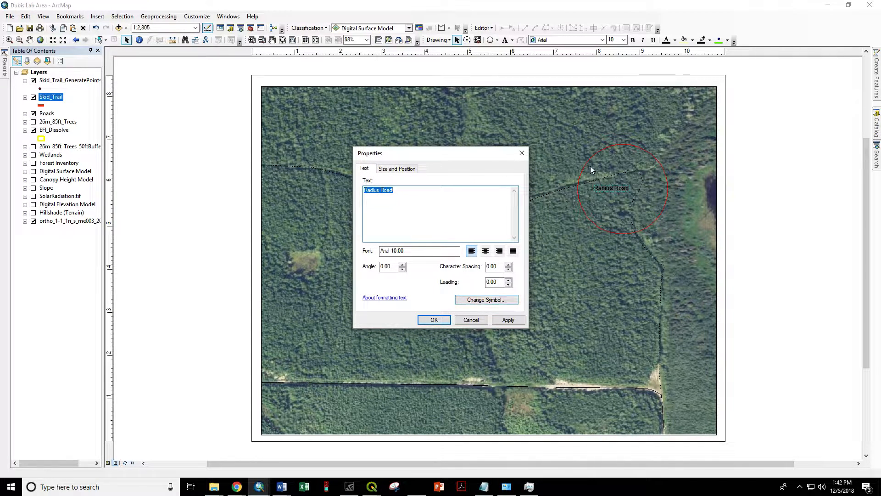
pyautogui.click(483, 299)
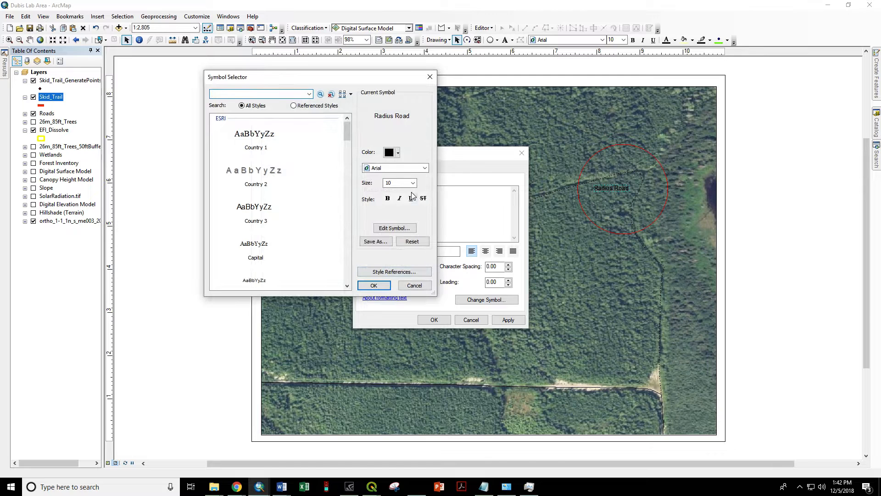
pyautogui.click(393, 229)
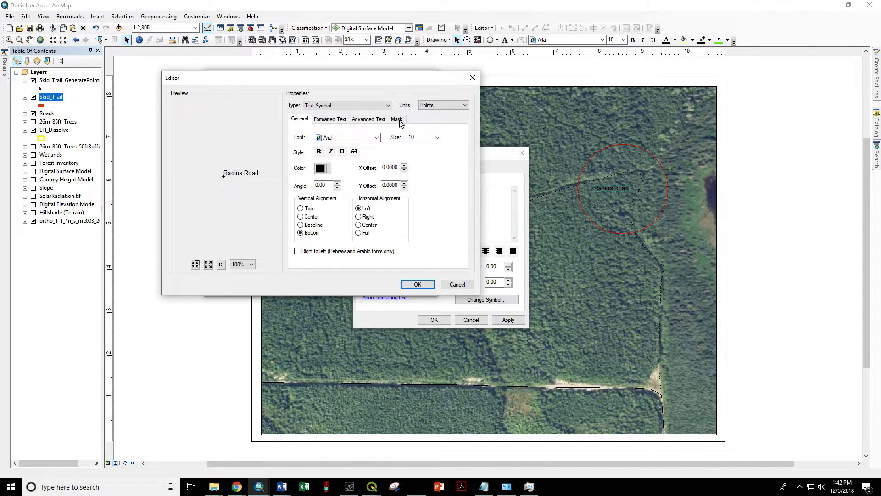
pyautogui.click(398, 120)
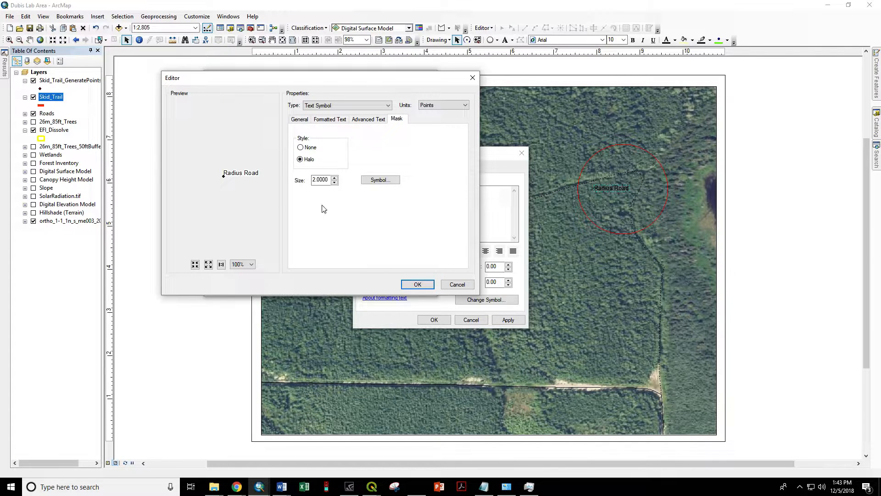
pyautogui.click(418, 284)
pyautogui.click(374, 285)
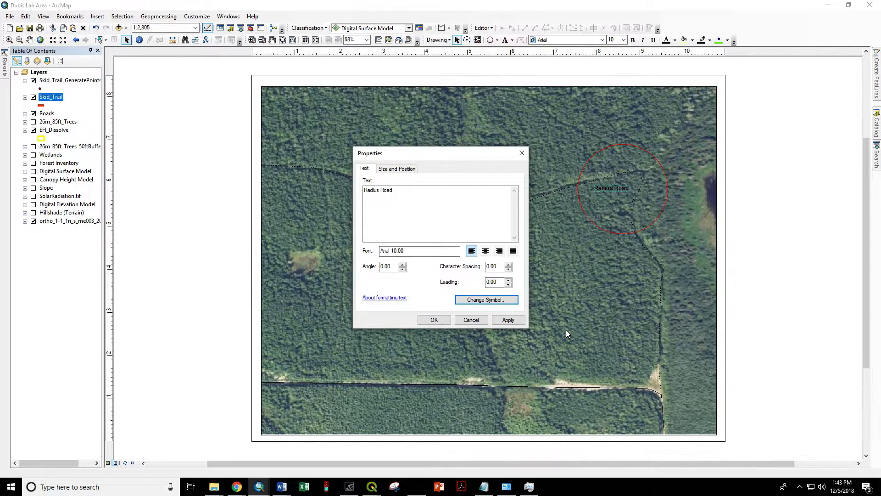
pyautogui.click(515, 321)
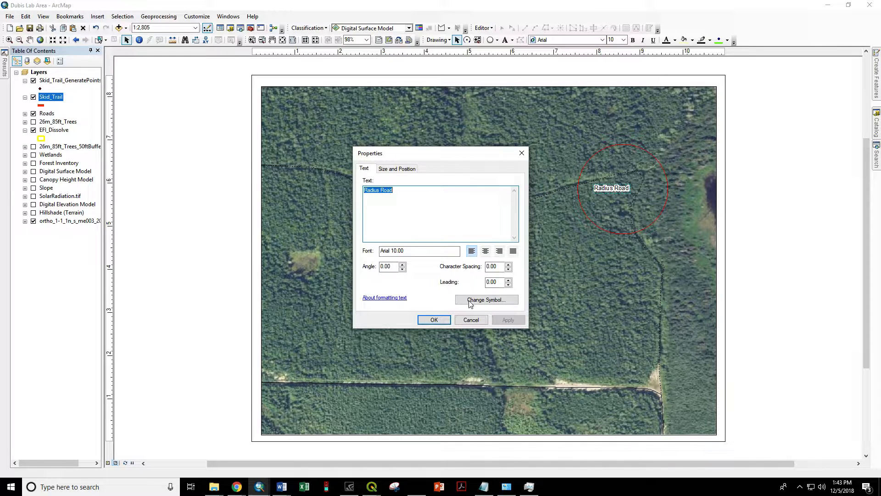
# Change the "Radius Road" label's font to bold Times New Roman at size 12
pyautogui.doubleClick(383, 252)
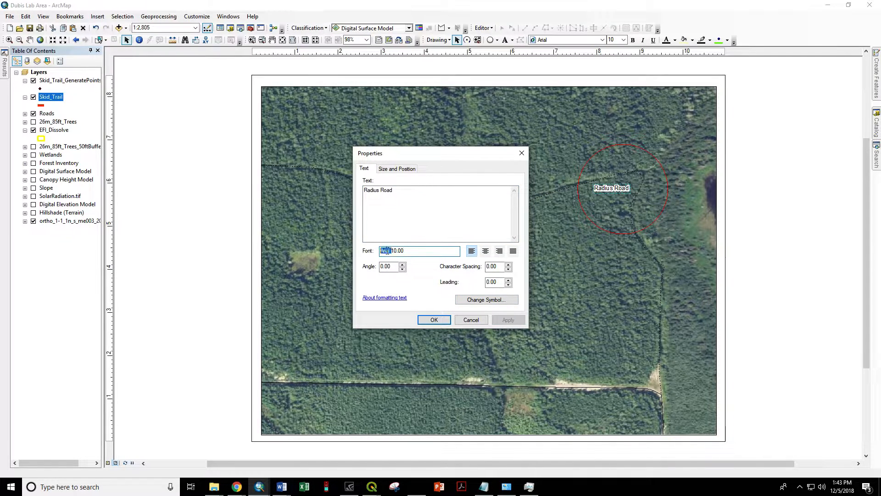
pyautogui.click(420, 251)
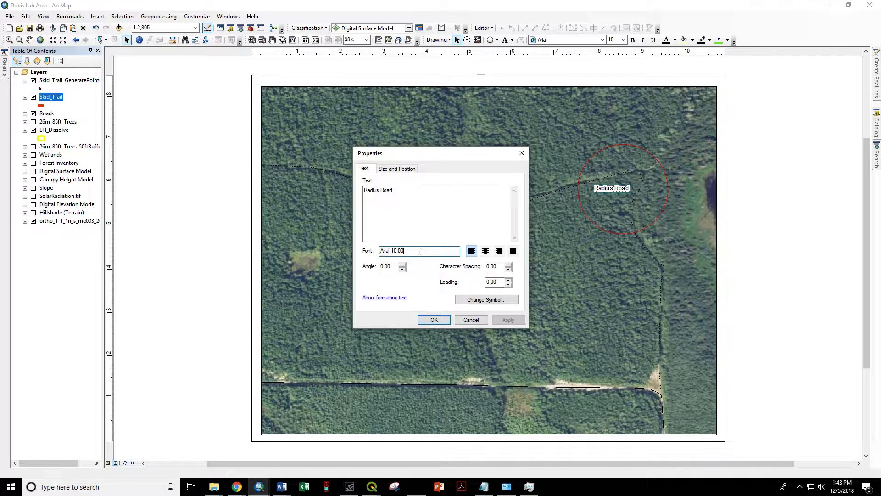
pyautogui.click(483, 301)
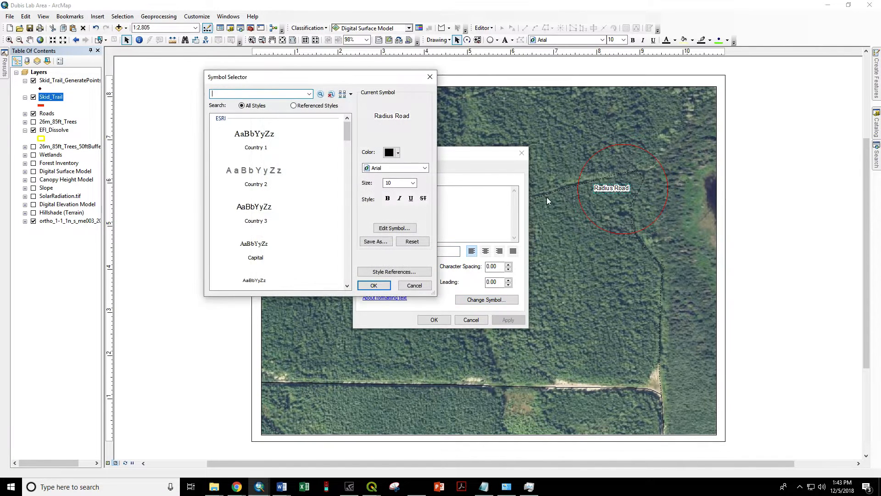
pyautogui.click(425, 169)
pyautogui.press('t')
pyautogui.press('i')
pyautogui.press('Return')
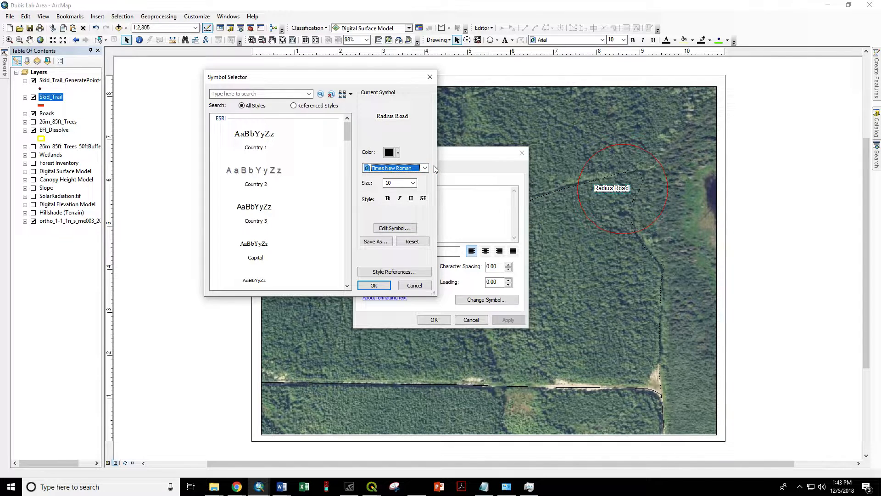
pyautogui.click(413, 183)
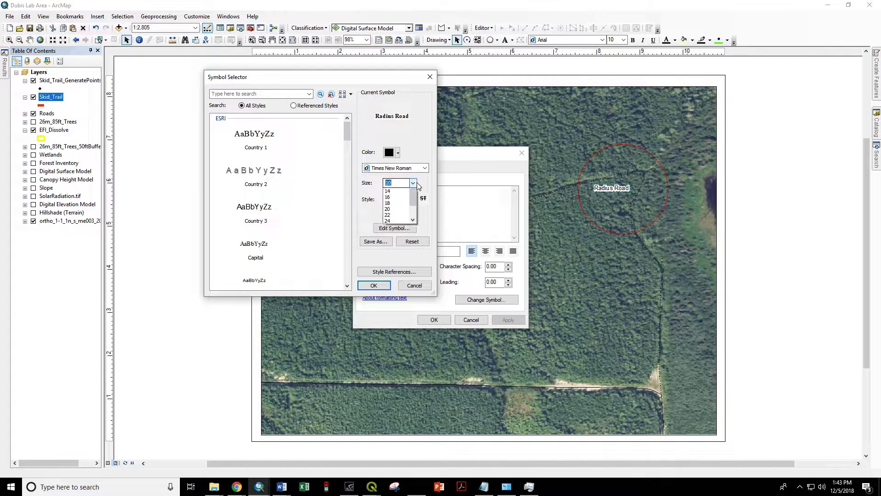
pyautogui.click(399, 203)
pyautogui.click(373, 285)
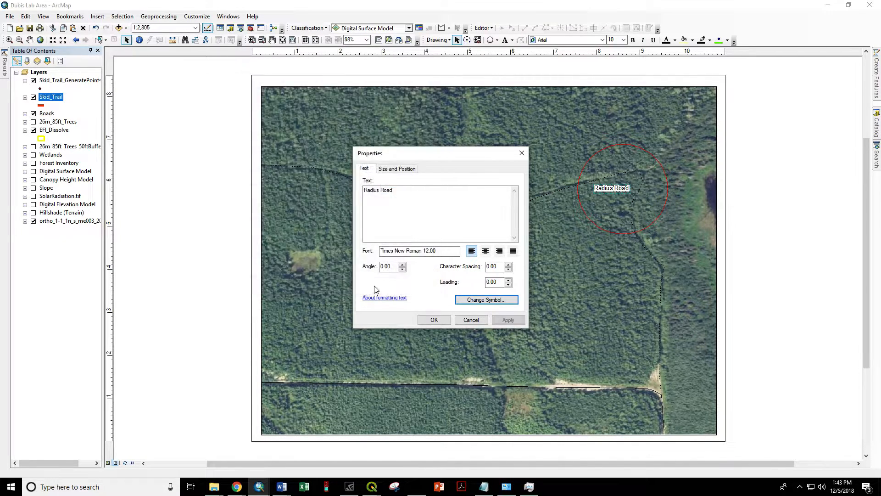
pyautogui.click(431, 320)
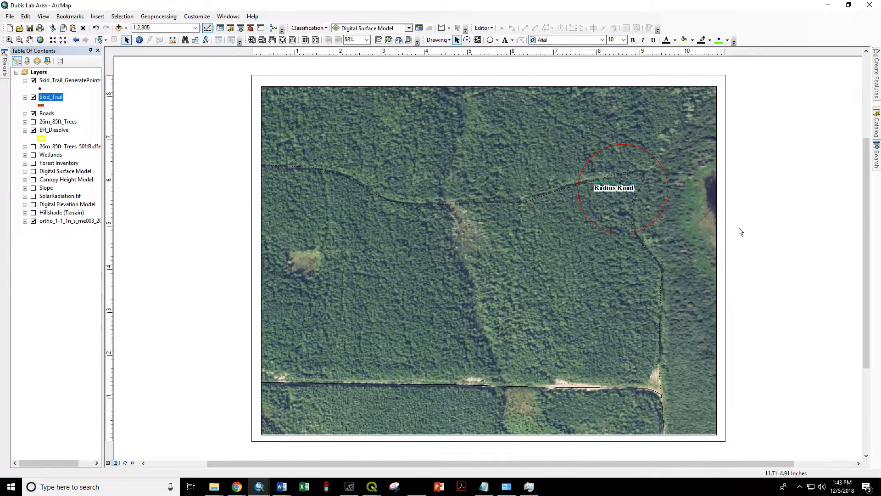
pyautogui.click(585, 207)
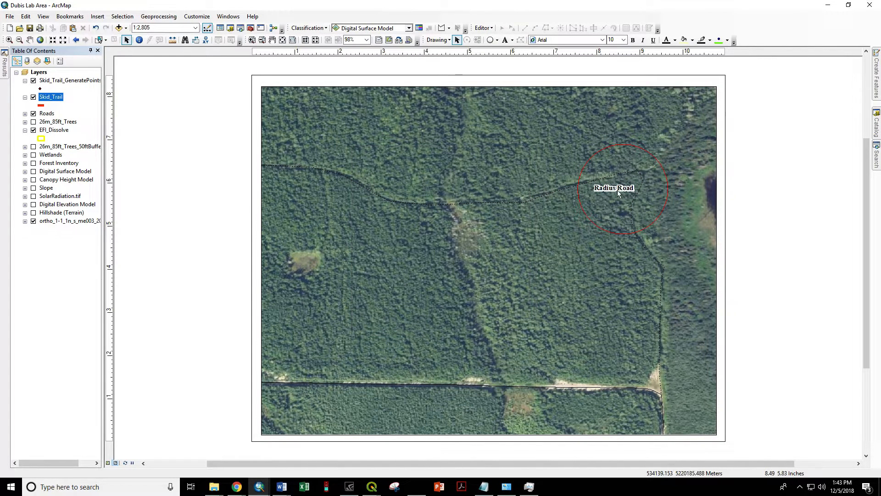
# Add the curved text "New Radius For Road" along an arc in the upper part of the red circle
pyautogui.click(513, 40)
pyautogui.click(518, 60)
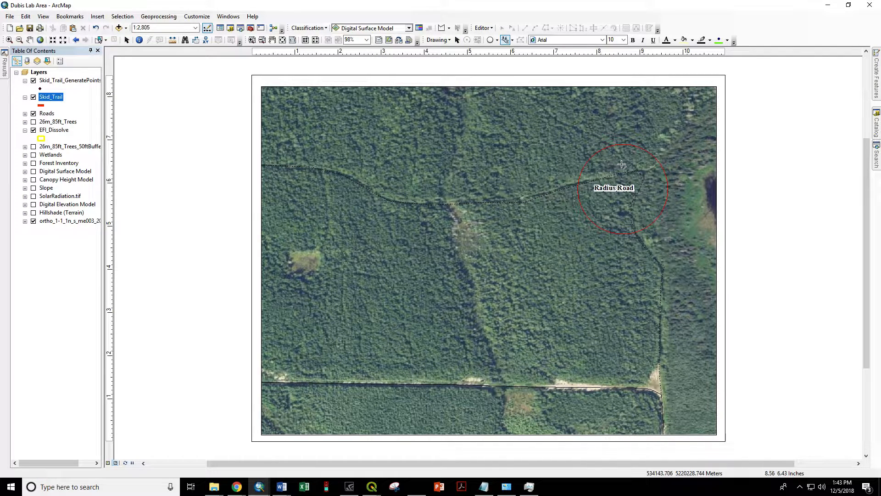
pyautogui.click(647, 167)
pyautogui.doubleClick(664, 198)
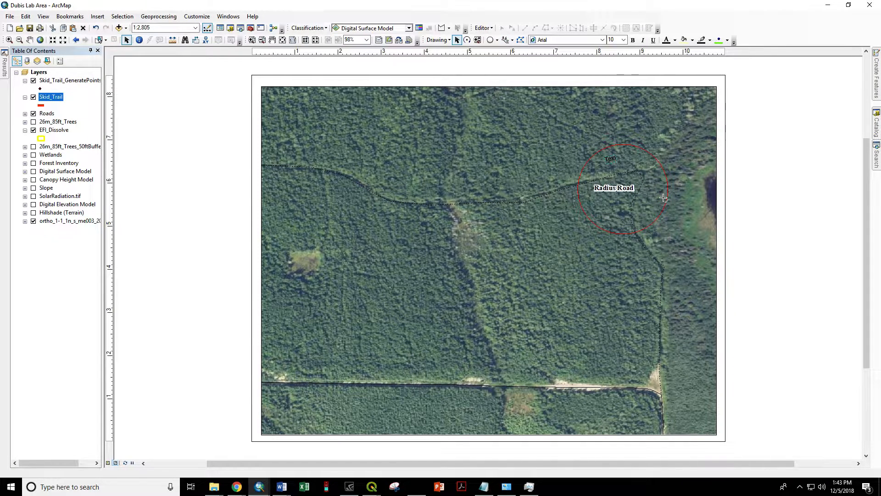
pyautogui.write('New Radius For Roads')
pyautogui.press('Return')
pyautogui.click(648, 169)
pyautogui.moveTo(649, 169); pyautogui.dragTo(648, 170)
pyautogui.click(780, 220)
# Apply a halo mask to the text symbol of the curved "New Radius For Road" label
pyautogui.doubleClick(630, 167)
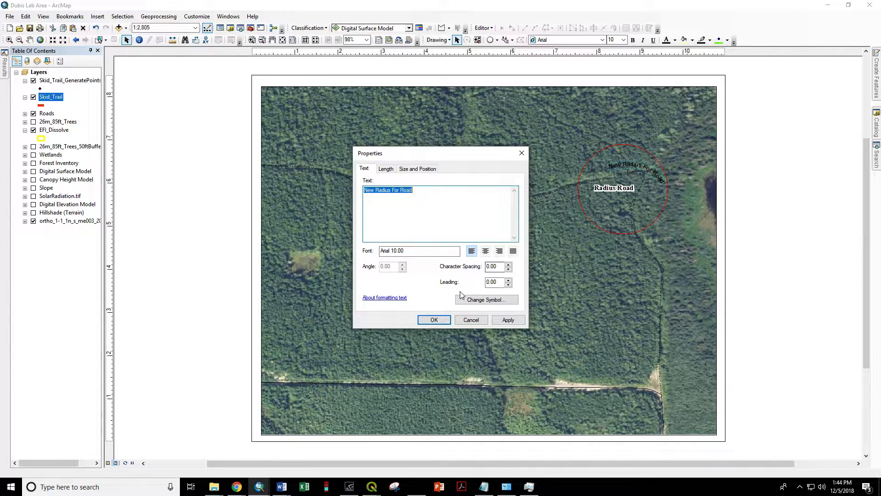
pyautogui.click(470, 301)
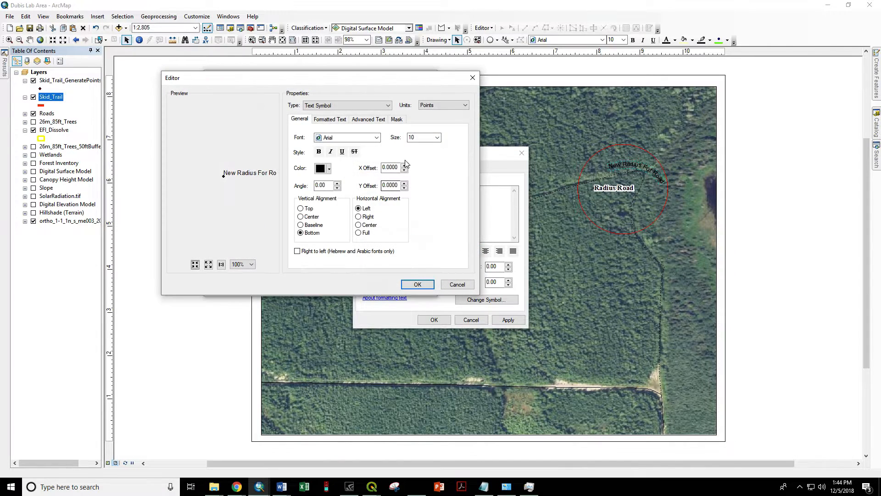
pyautogui.click(396, 120)
pyautogui.click(309, 159)
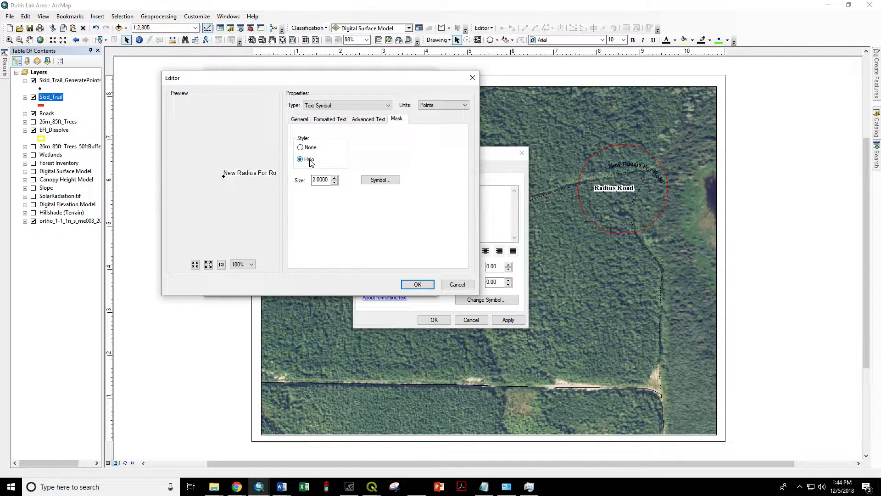
pyautogui.click(417, 284)
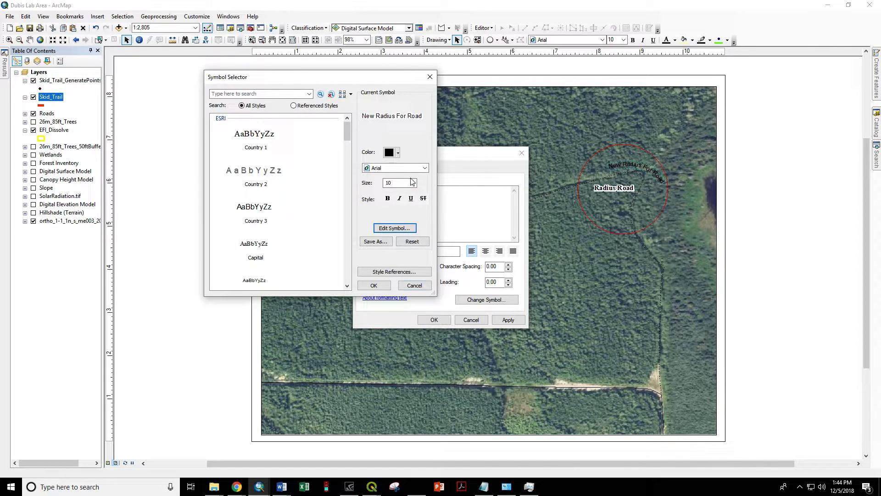
# Set the curved label to bold Times New Roman at size 12 and shift it slightly up and left within the circle
pyautogui.click(424, 168)
pyautogui.write('ti')
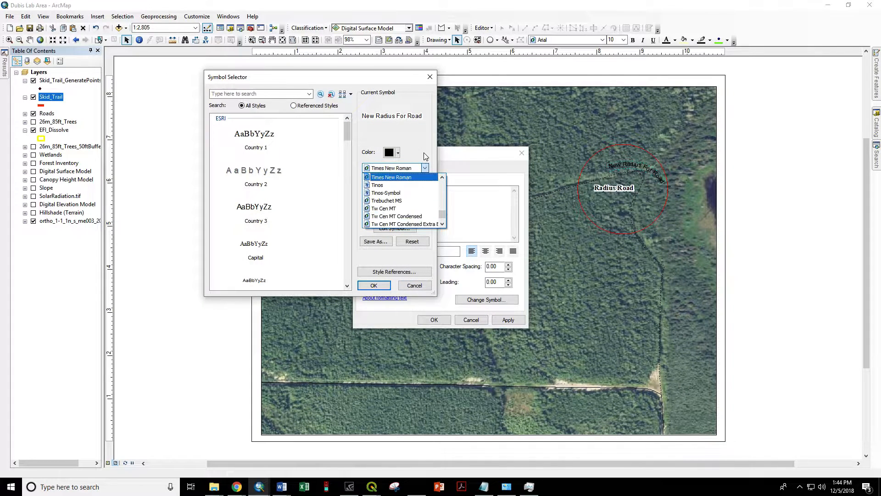
pyautogui.press('Return')
pyautogui.click(413, 182)
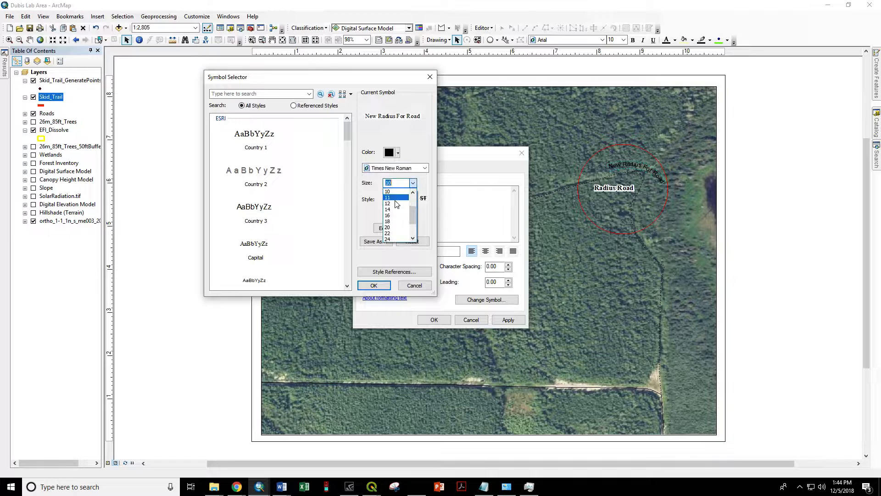
pyautogui.click(390, 205)
pyautogui.click(387, 198)
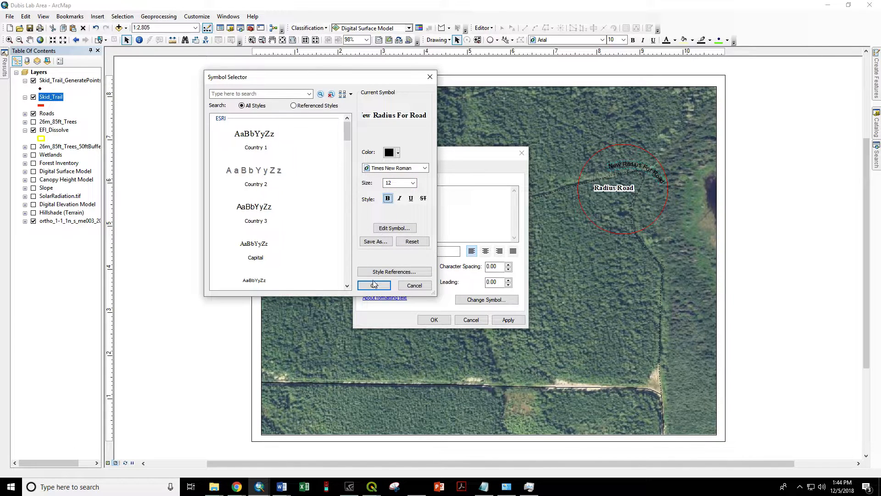
pyautogui.click(373, 285)
pyautogui.click(429, 319)
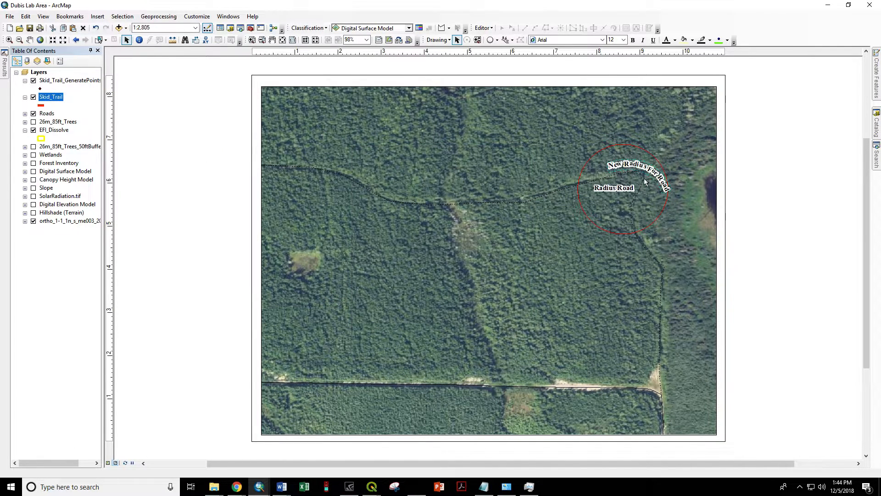
pyautogui.moveTo(660, 185); pyautogui.dragTo(650, 179)
pyautogui.click(772, 207)
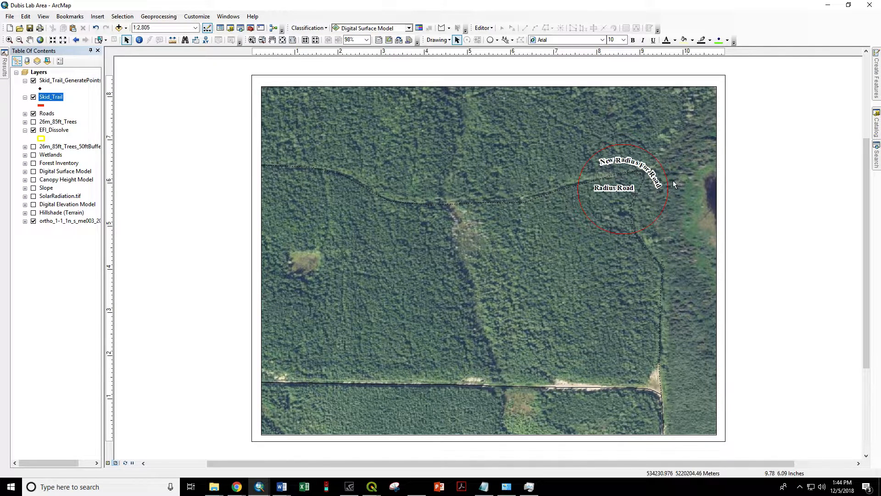
# Rotate the "Radius Road" label counterclockwise so it slants along the road inside the circle
pyautogui.click(609, 188)
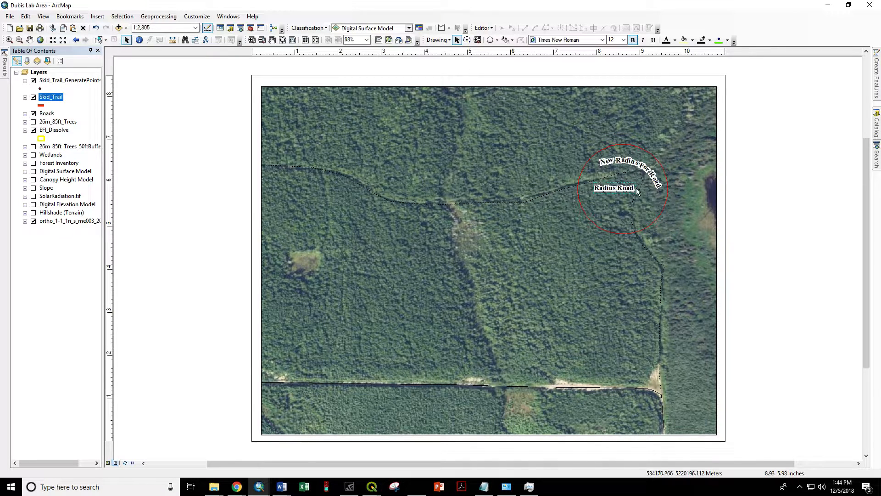
pyautogui.click(467, 40)
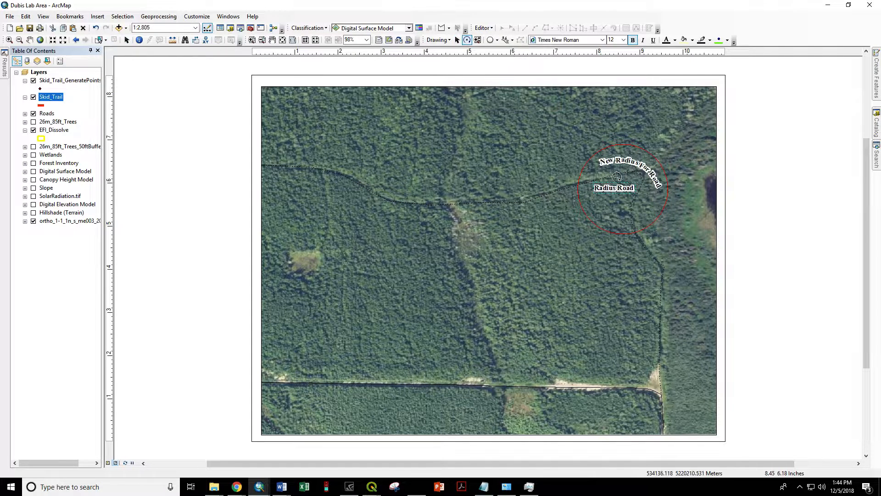
pyautogui.moveTo(628, 190); pyautogui.dragTo(638, 171)
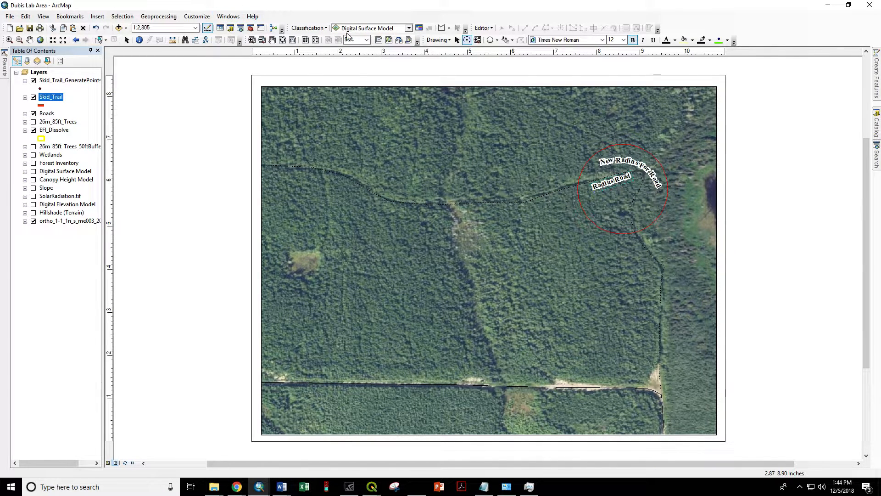
# Draw a multi-segment line about 6.27 in long from the southeast road corner up through the red circle and west below the road
pyautogui.click(497, 41)
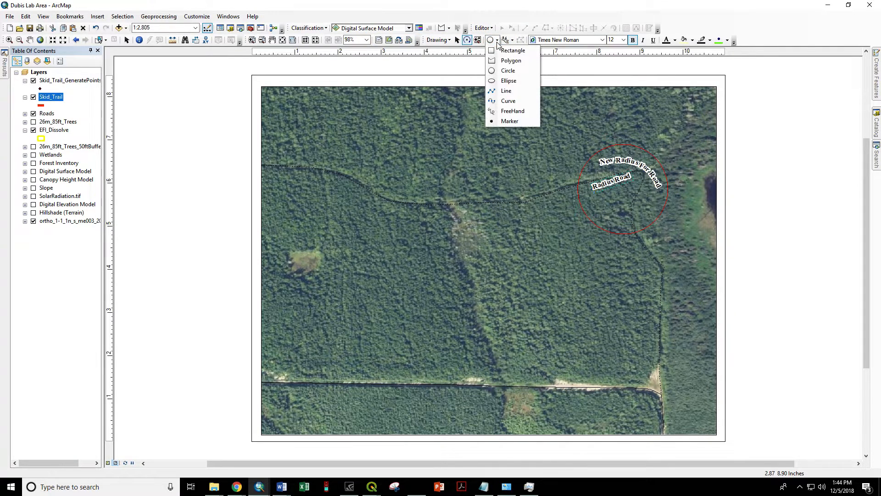
pyautogui.click(505, 90)
pyautogui.click(650, 387)
pyautogui.click(647, 293)
pyautogui.click(629, 248)
pyautogui.click(619, 203)
pyautogui.click(600, 193)
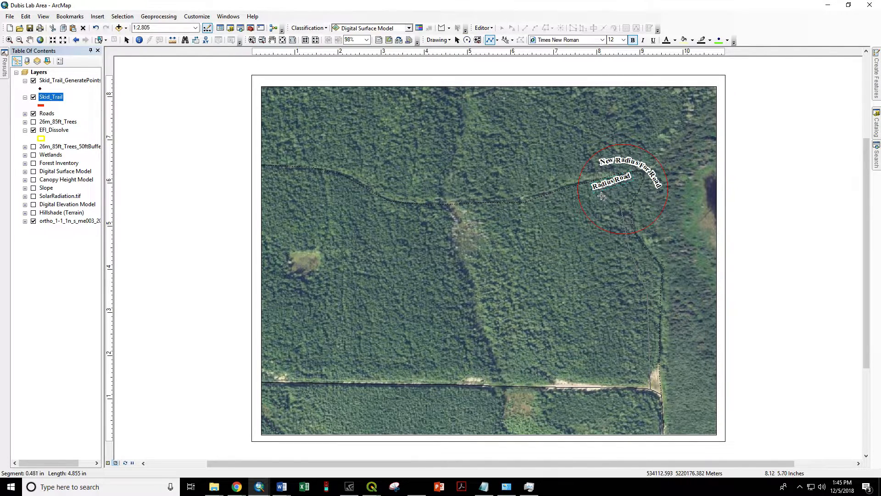
pyautogui.doubleClick(541, 203)
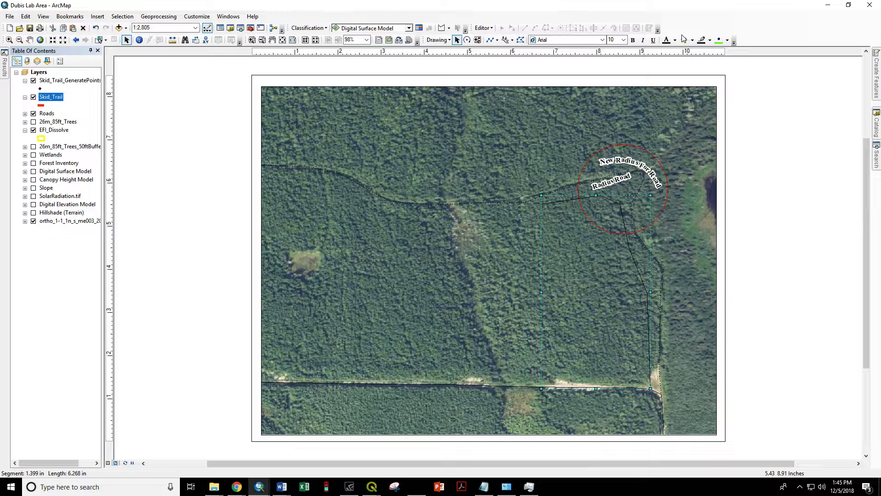
# Change the color of the newly drawn multi-segment line to yellow
pyautogui.click(709, 40)
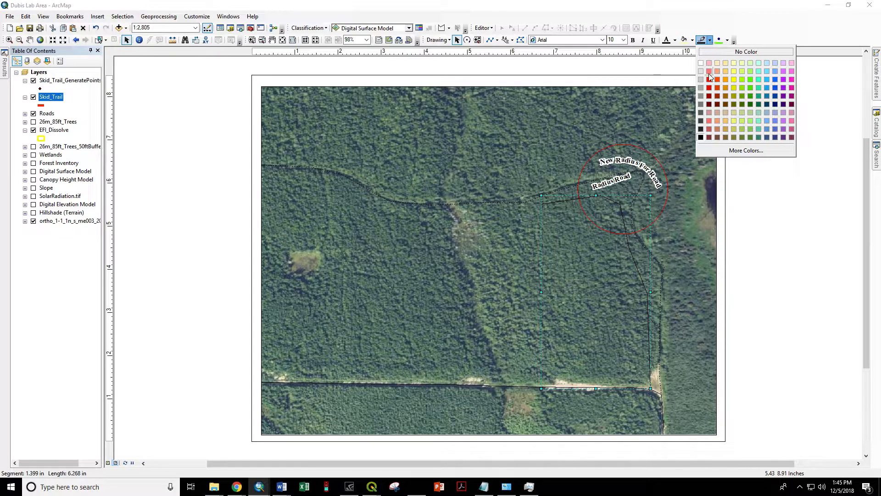
pyautogui.click(734, 81)
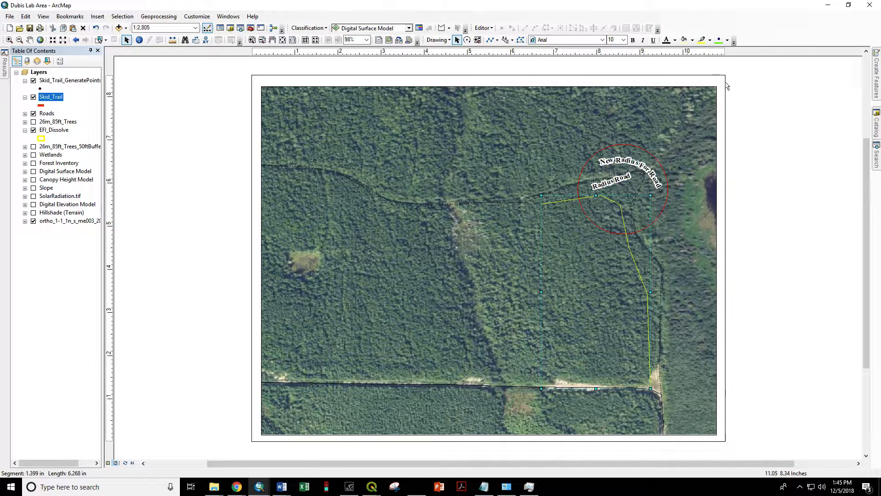
pyautogui.click(710, 40)
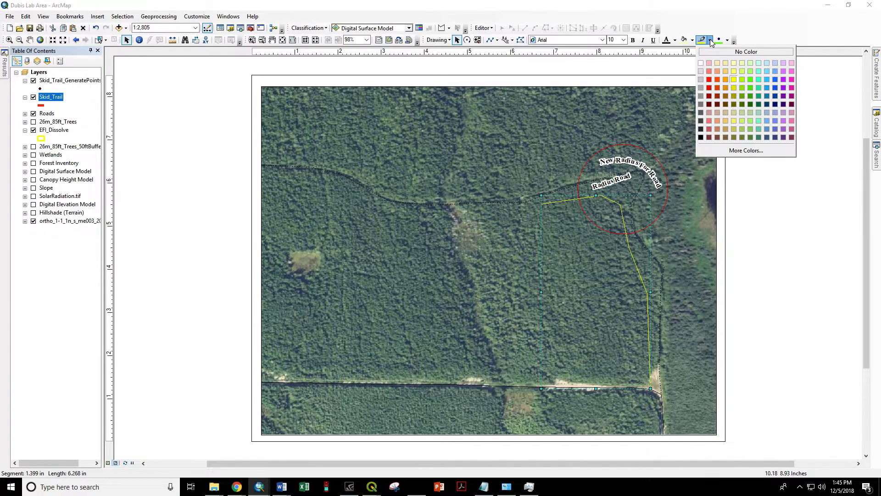
pyautogui.click(710, 41)
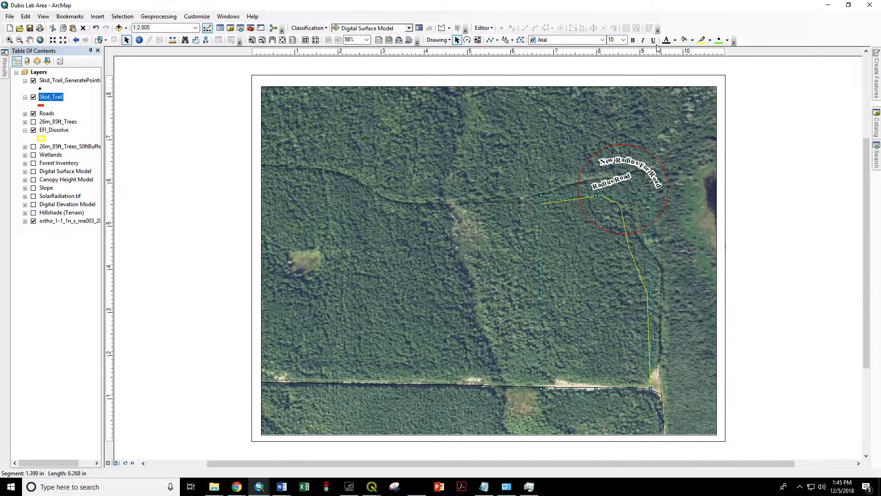
# Draw a curve from the southeast road corner up through the red circle to the road west of it
pyautogui.click(764, 206)
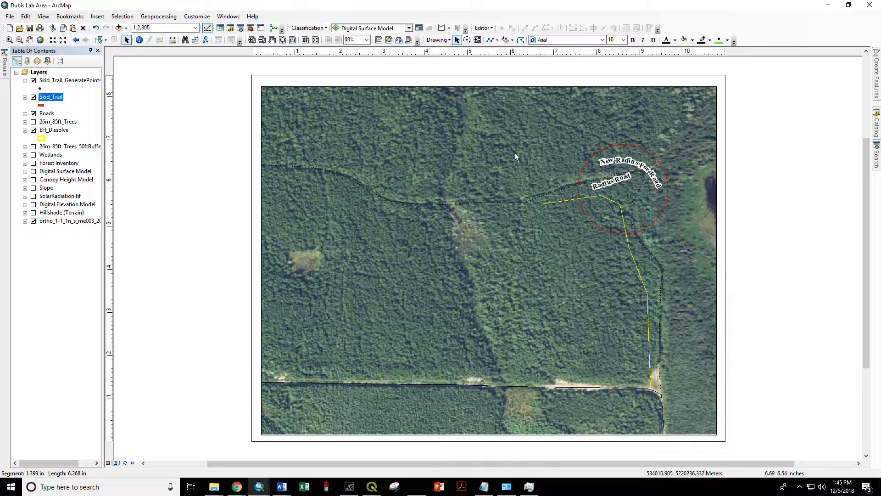
pyautogui.click(497, 41)
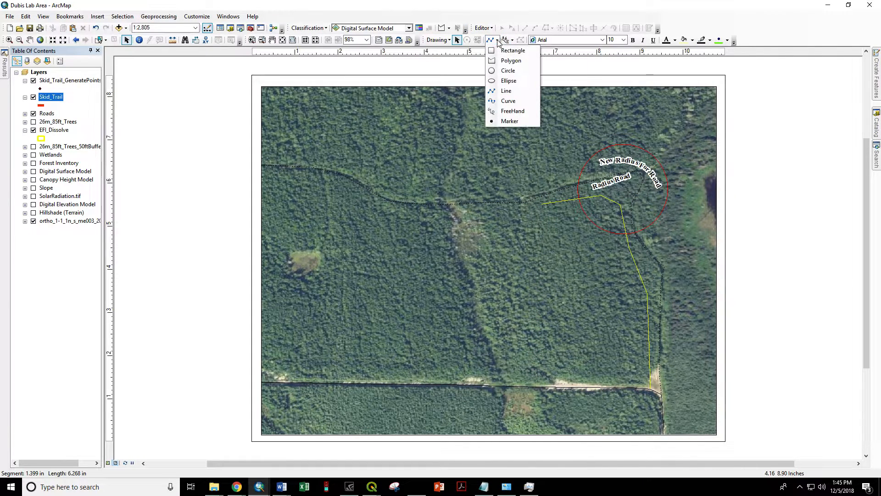
pyautogui.click(505, 102)
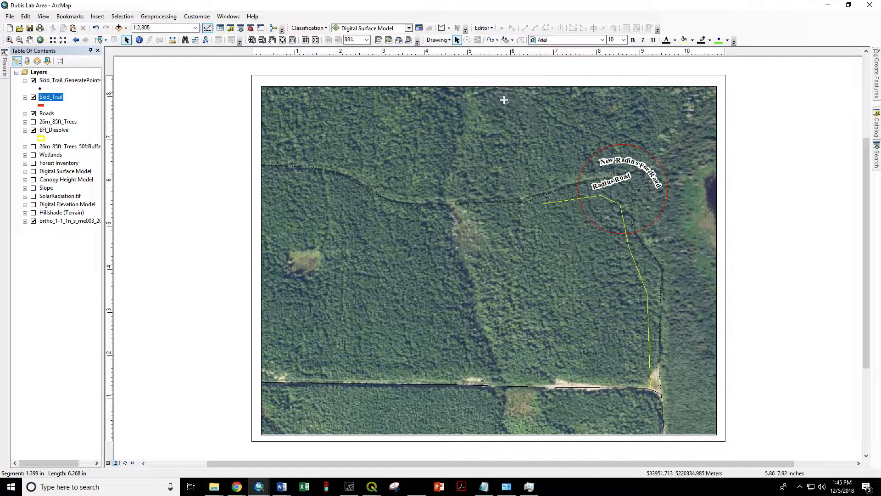
pyautogui.click(656, 391)
pyautogui.click(654, 280)
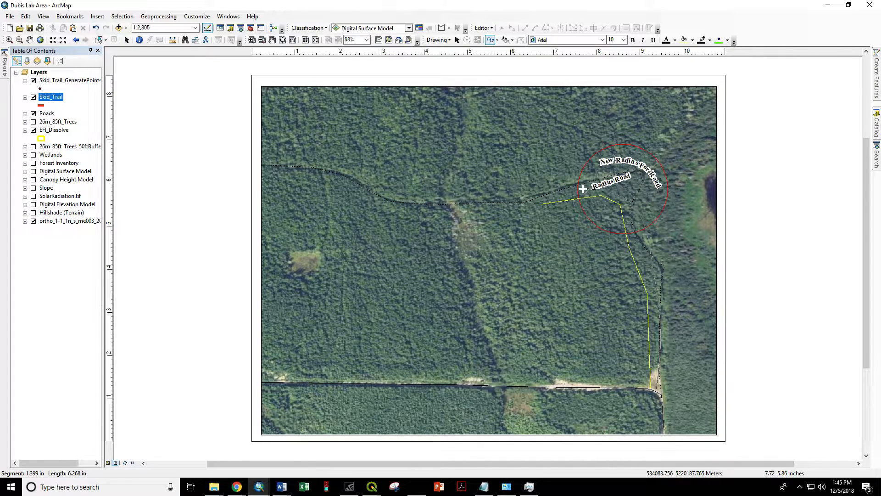
pyautogui.doubleClick(510, 202)
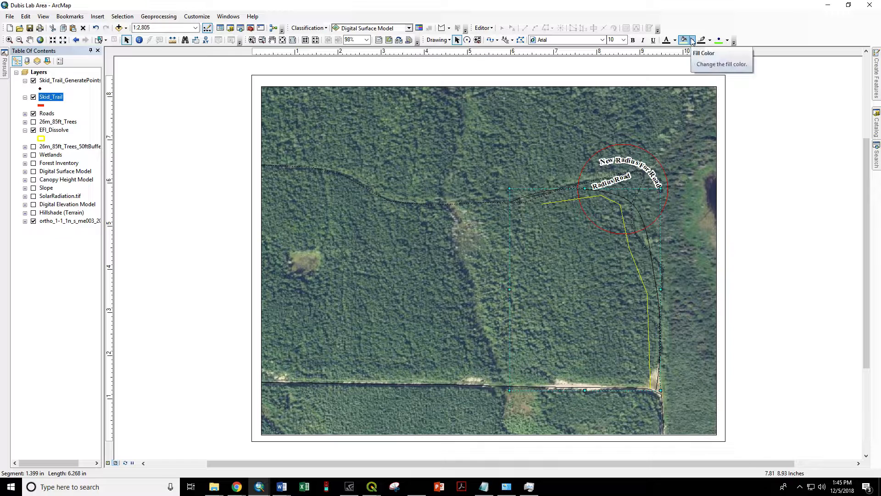
# Change the color of the newly drawn curve to white
pyautogui.click(710, 41)
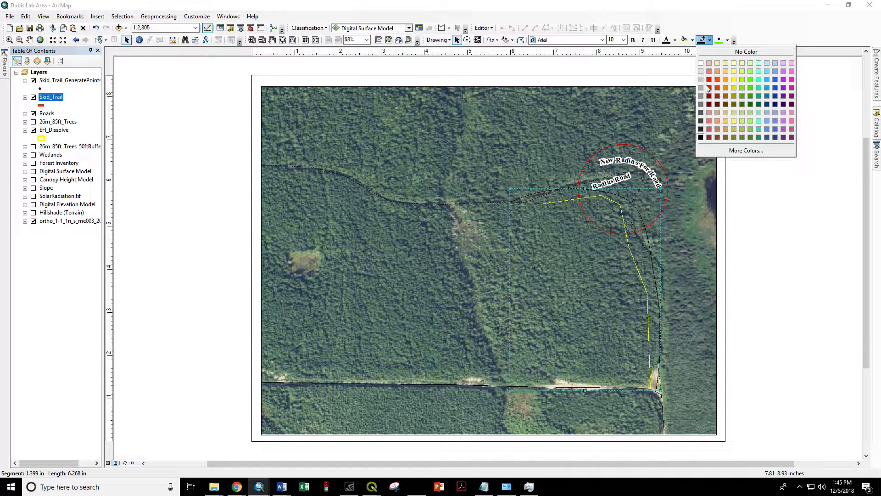
pyautogui.click(701, 64)
pyautogui.click(377, 100)
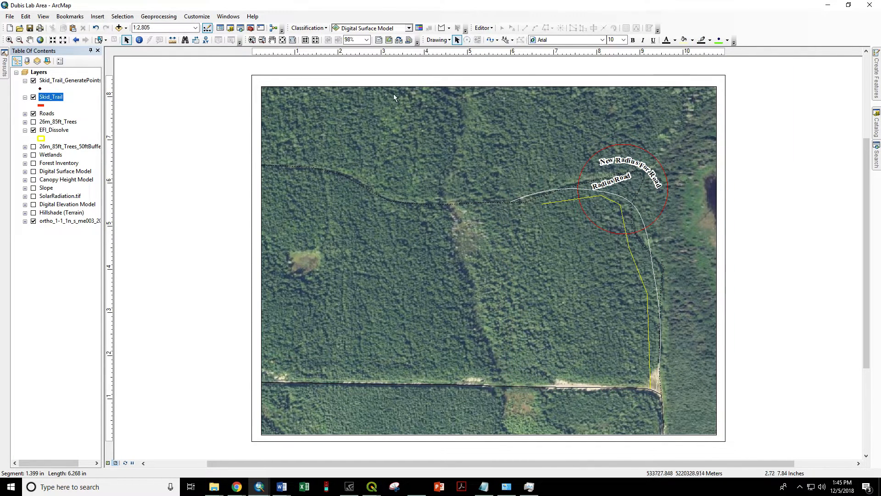
# Delete the yellow multi-segment line, the white curve and the straight "Radius Road" label from the layout
pyautogui.click(634, 264)
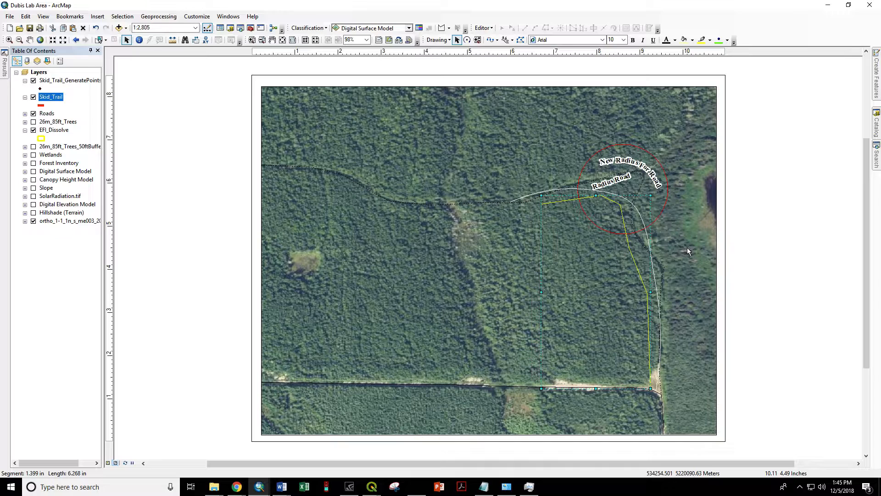
pyautogui.rightClick(634, 257)
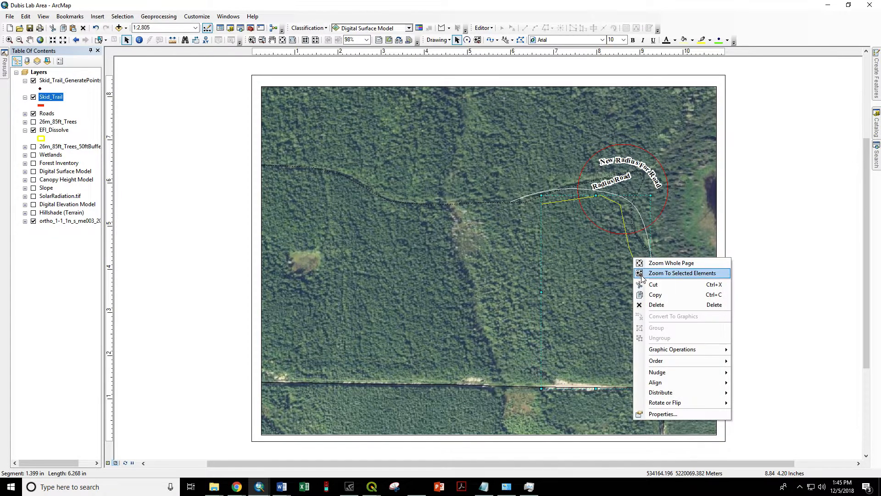
pyautogui.click(655, 304)
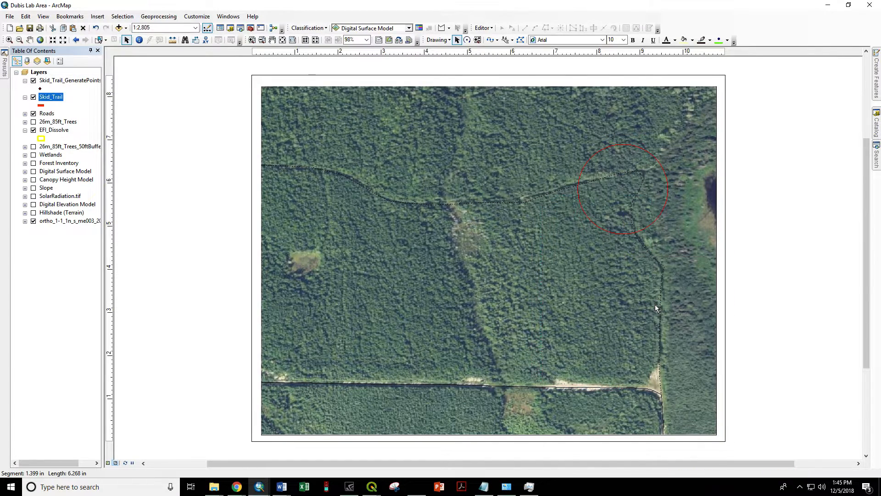
pyautogui.rightClick(635, 208)
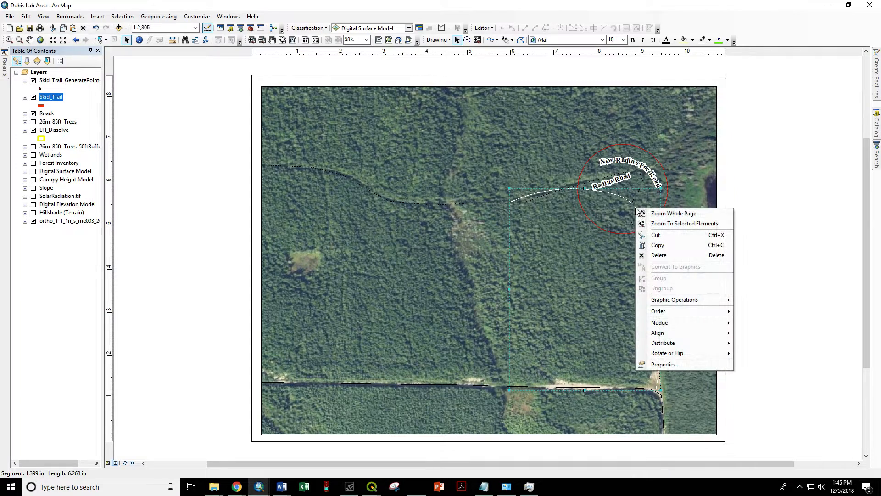
pyautogui.click(655, 257)
pyautogui.click(613, 181)
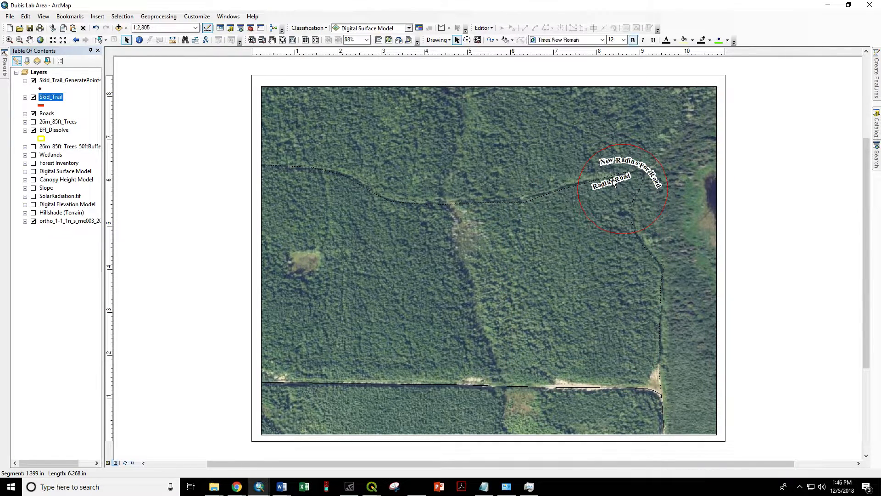
pyautogui.rightClick(614, 181)
pyautogui.click(639, 230)
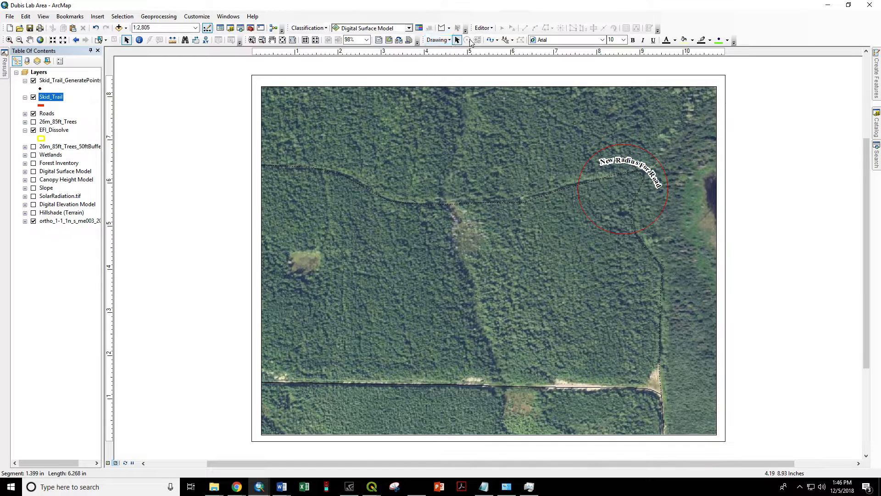
# Place a point marker on the road near the map's northwest edge
pyautogui.click(497, 40)
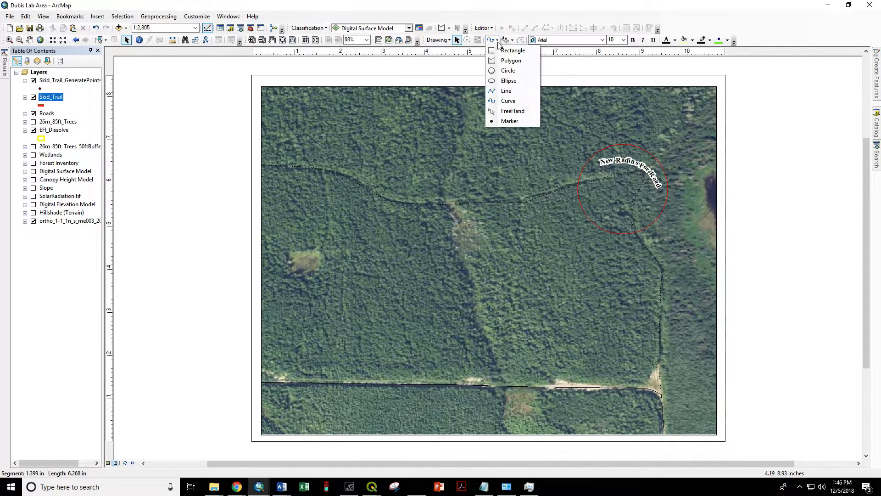
pyautogui.click(508, 121)
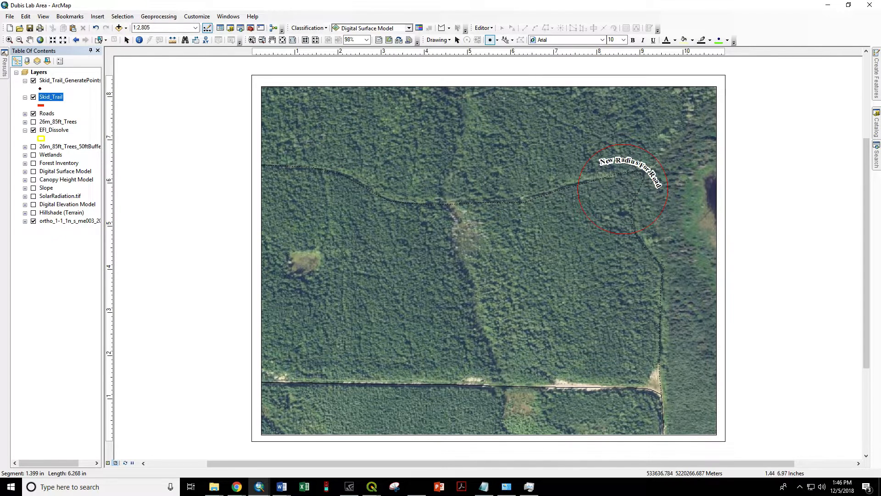
pyautogui.click(299, 166)
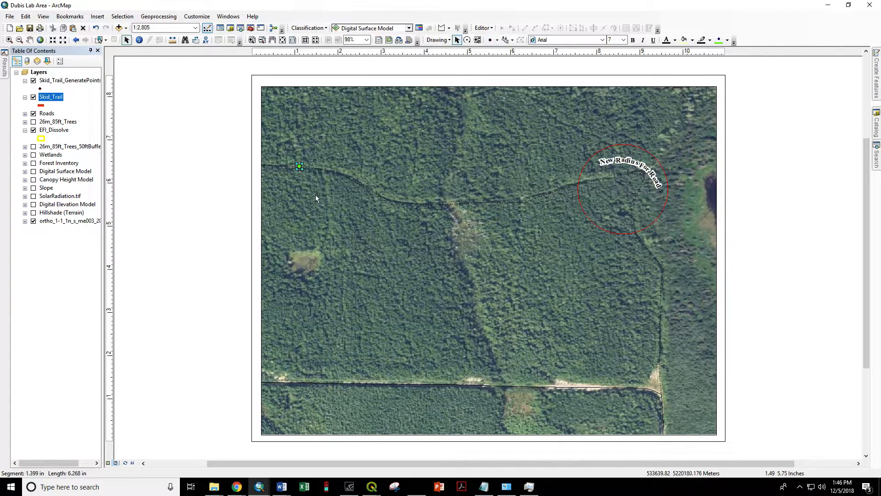
# Change the color of the marker on the northwest road to red
pyautogui.click(770, 183)
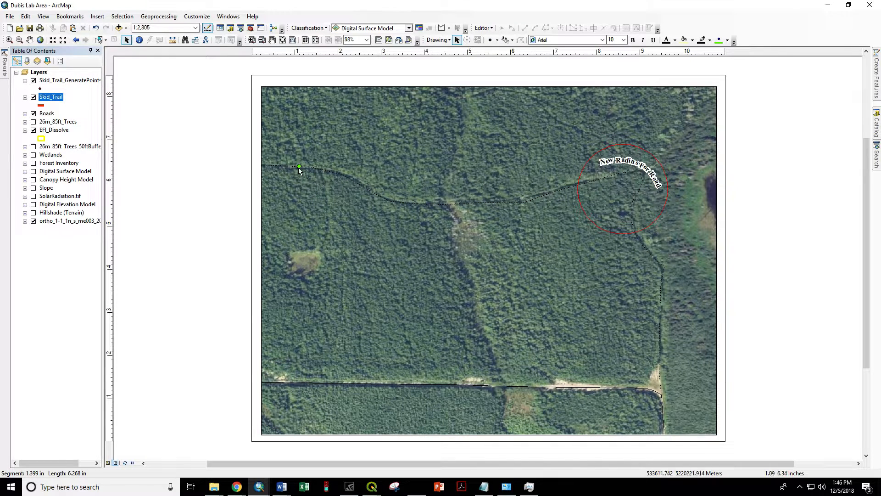
pyautogui.click(300, 167)
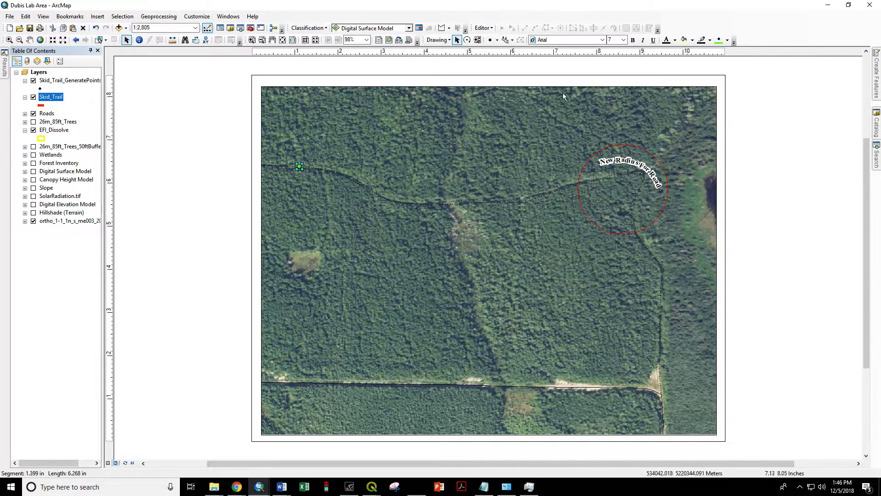
pyautogui.click(728, 42)
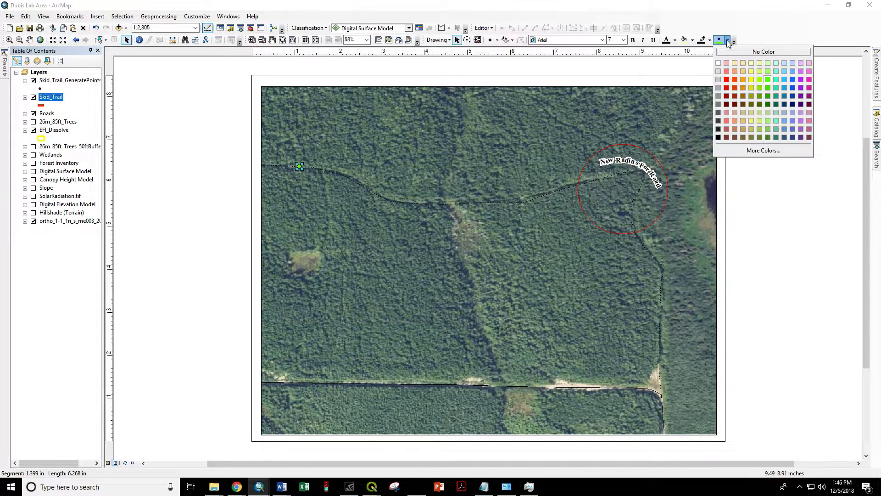
pyautogui.click(726, 79)
pyautogui.click(793, 205)
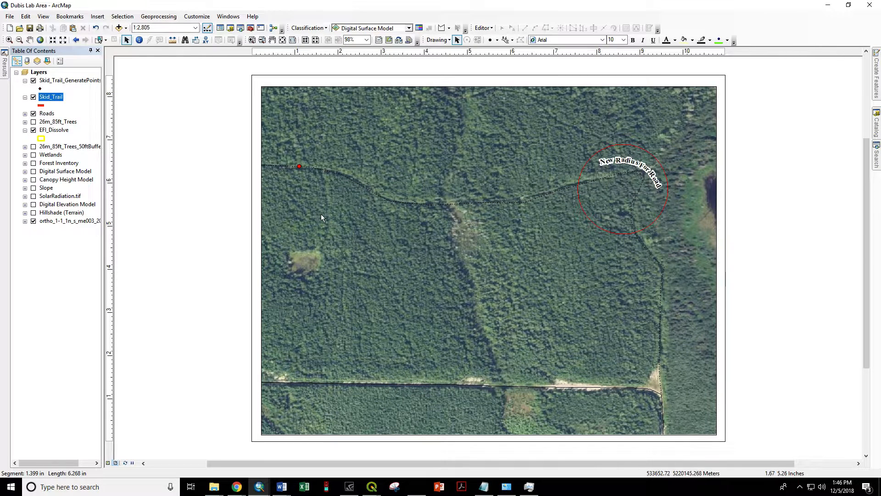
# Add the text label "Check Culvert" near the red marker and move it to sit just above the marker
pyautogui.click(512, 40)
pyautogui.click(517, 50)
pyautogui.click(285, 146)
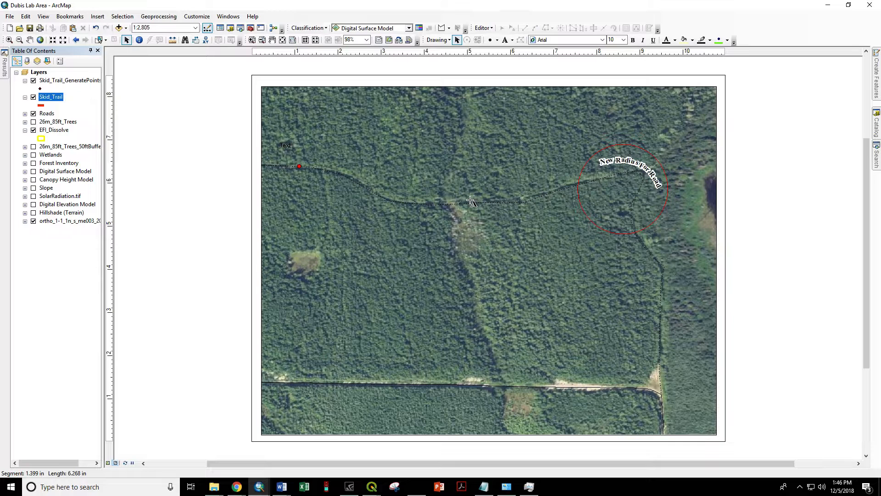
pyautogui.write('Check Culvert')
pyautogui.press('Return')
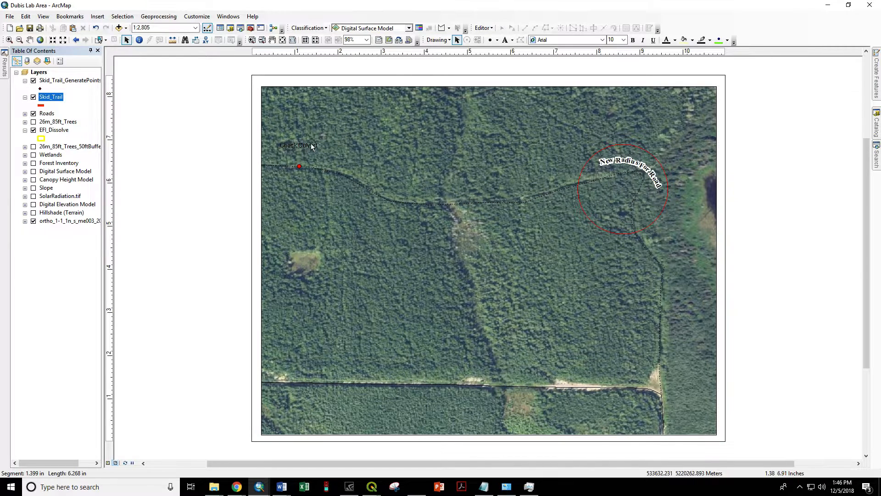
pyautogui.moveTo(312, 146); pyautogui.dragTo(314, 159)
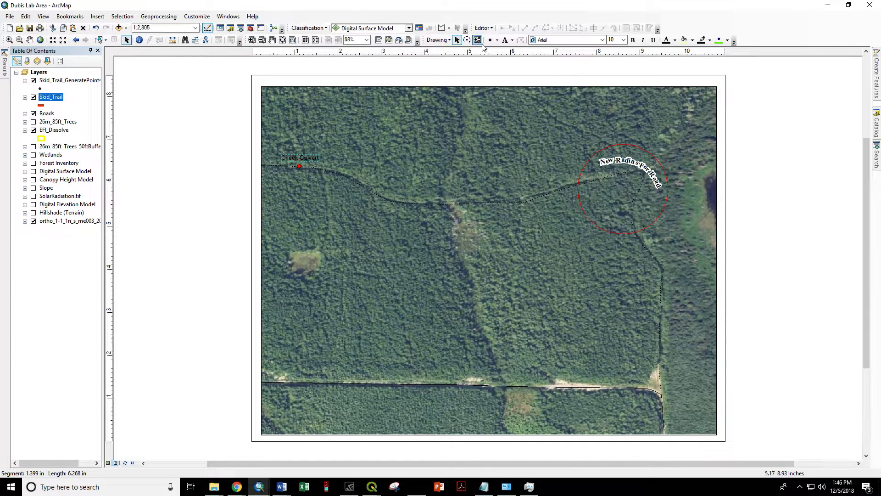
pyautogui.click(302, 166)
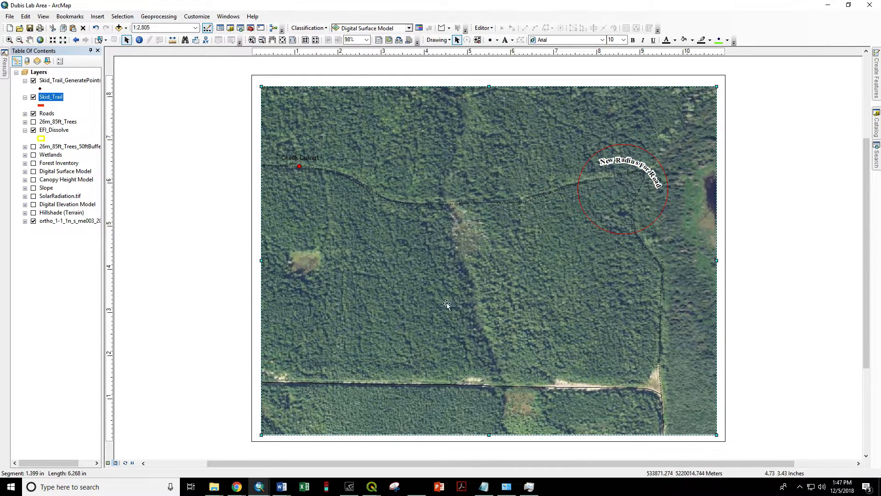
# Compare the graphics in data view and layout view, and test-pan the map in the layout before restoring its previous extent
pyautogui.click(108, 463)
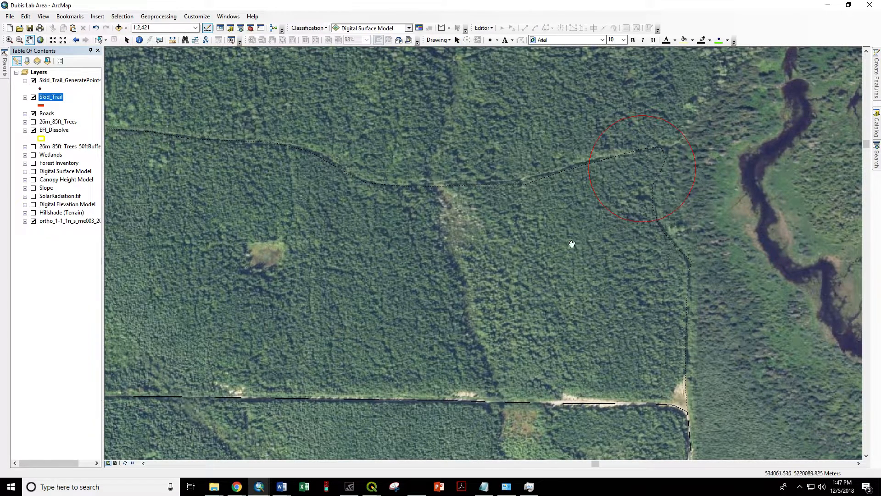
pyautogui.click(115, 463)
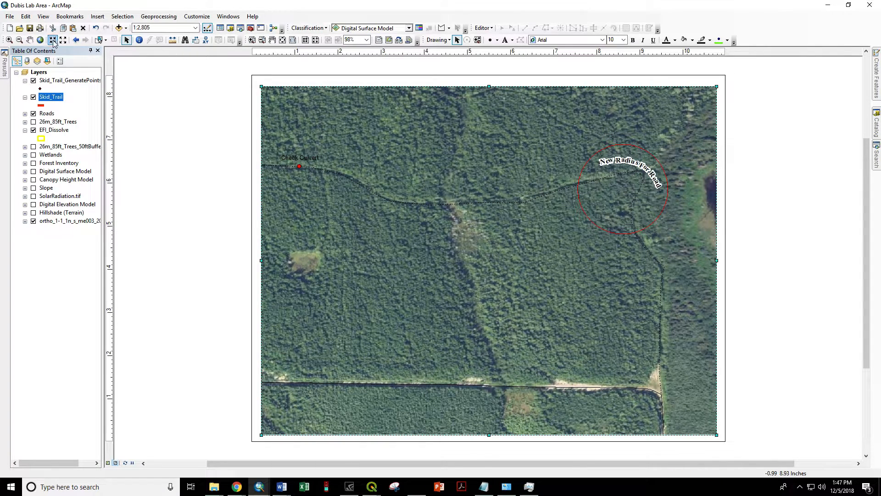
pyautogui.click(30, 40)
pyautogui.moveTo(475, 341); pyautogui.dragTo(495, 293)
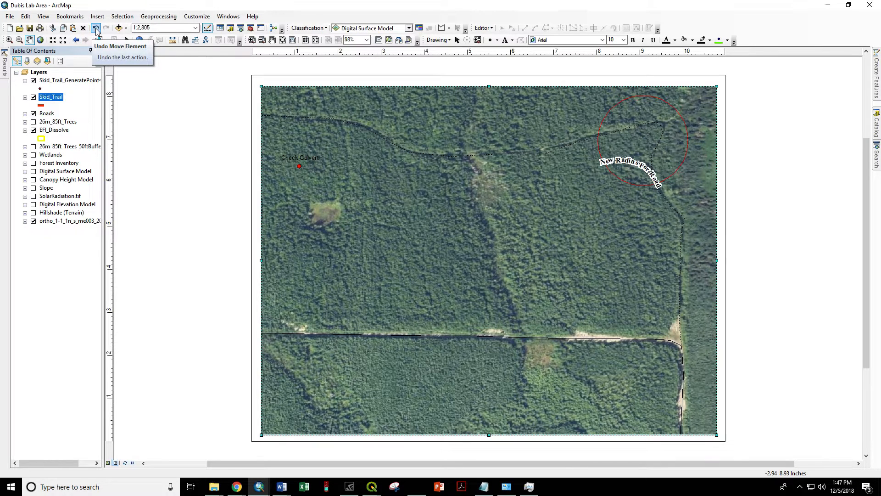
pyautogui.click(76, 41)
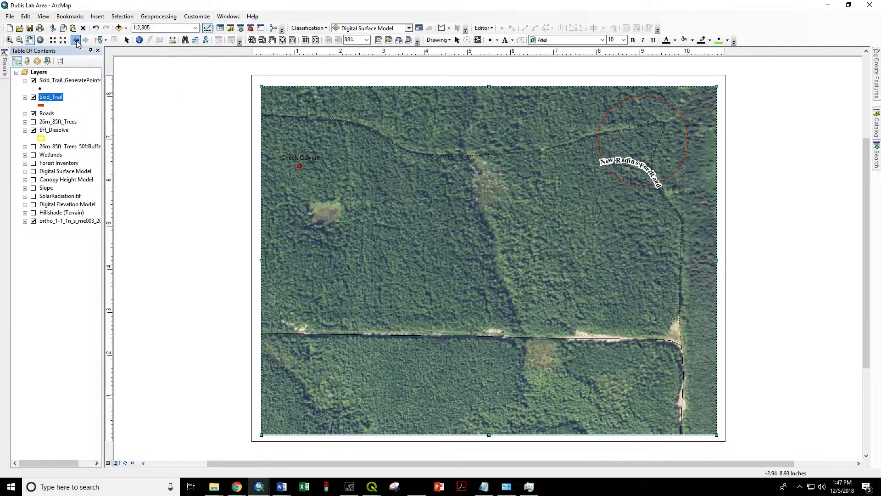